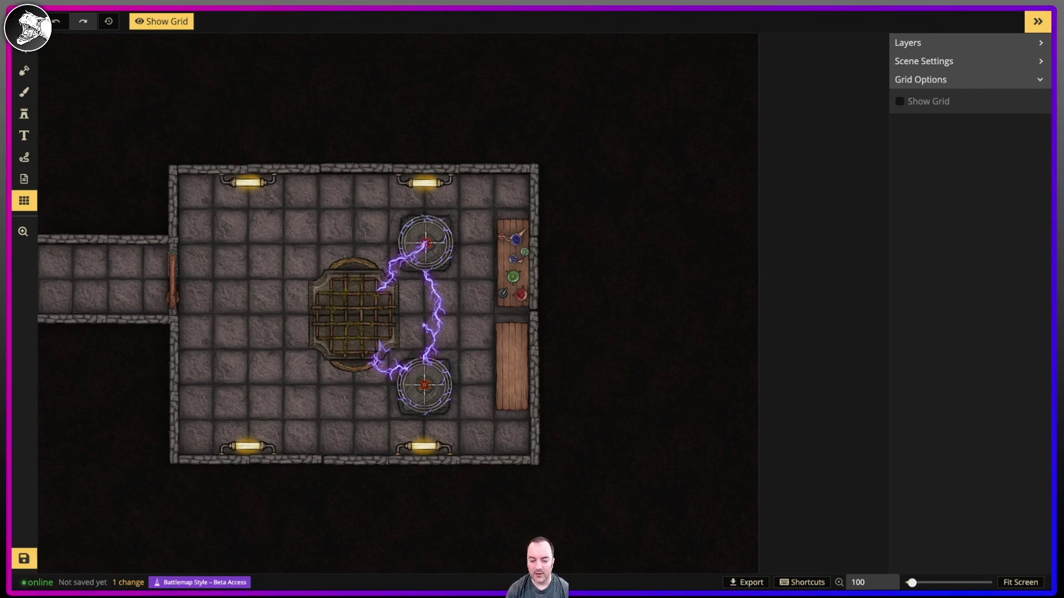
Step: Load the stone-tile floor texture into the brush, preview it at size 1.66, and return to its 1.56 version
scroll(297, 248, up, 1)
drag(297, 248, 398, 208)
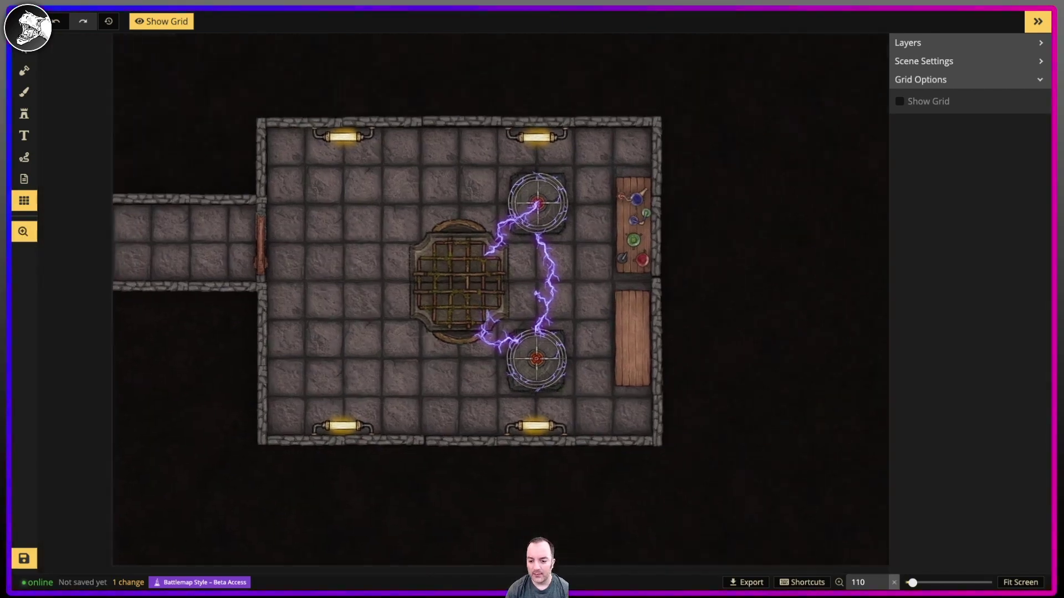
drag(327, 233, 307, 247)
scroll(307, 247, up, 4)
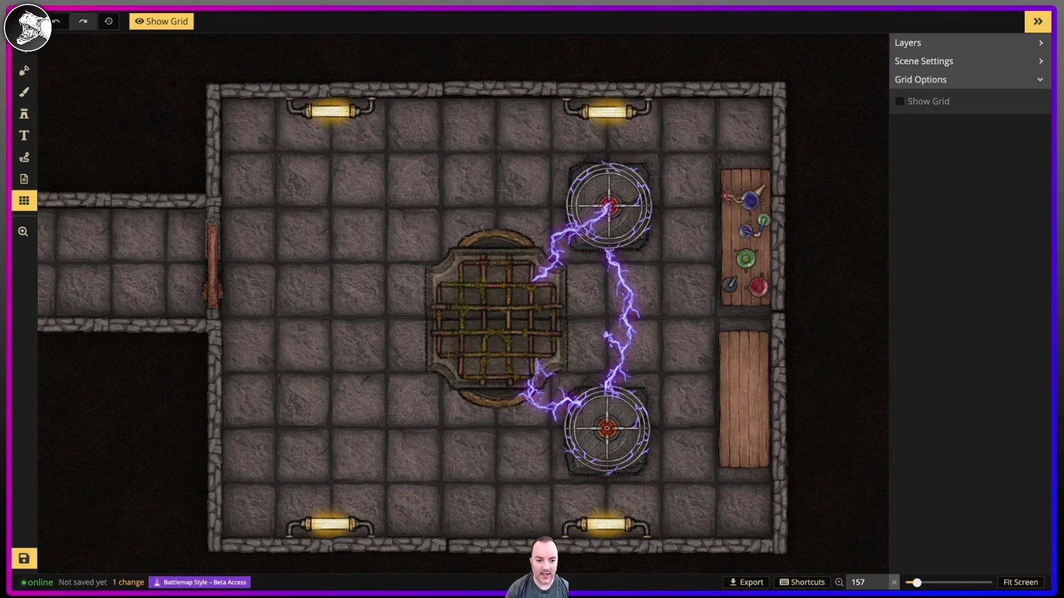
click(24, 92)
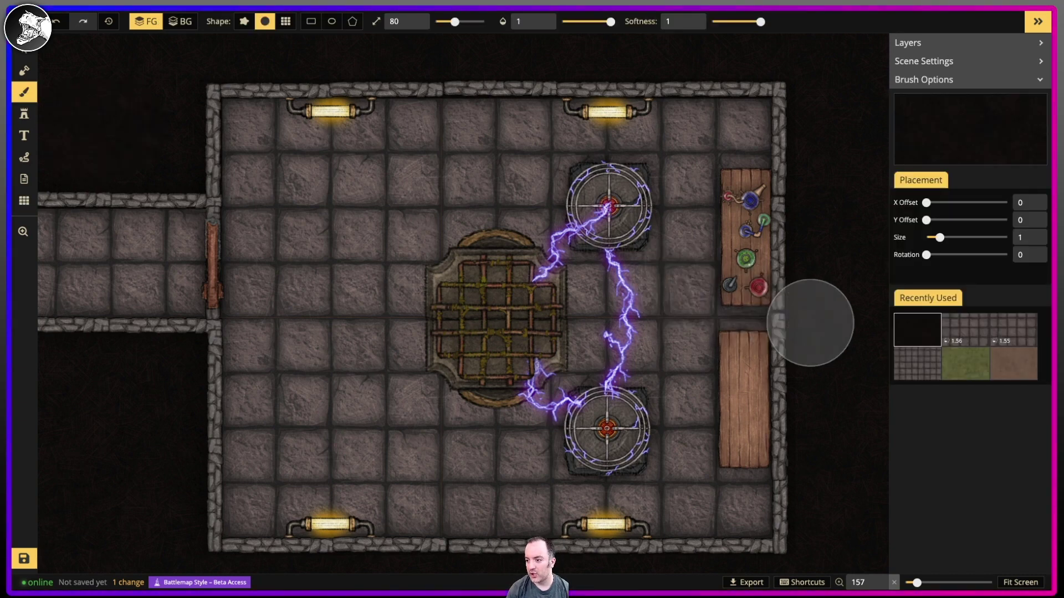
click(965, 330)
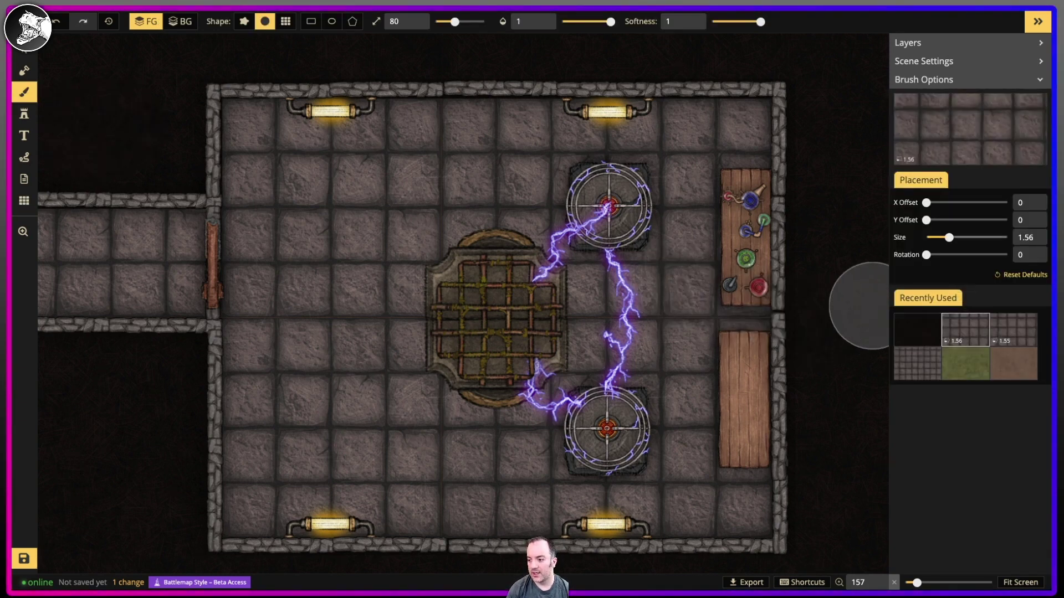
mouse_move(948, 237)
mouse_down()
mouse_move(933, 237)
mouse_move(950, 237)
mouse_up()
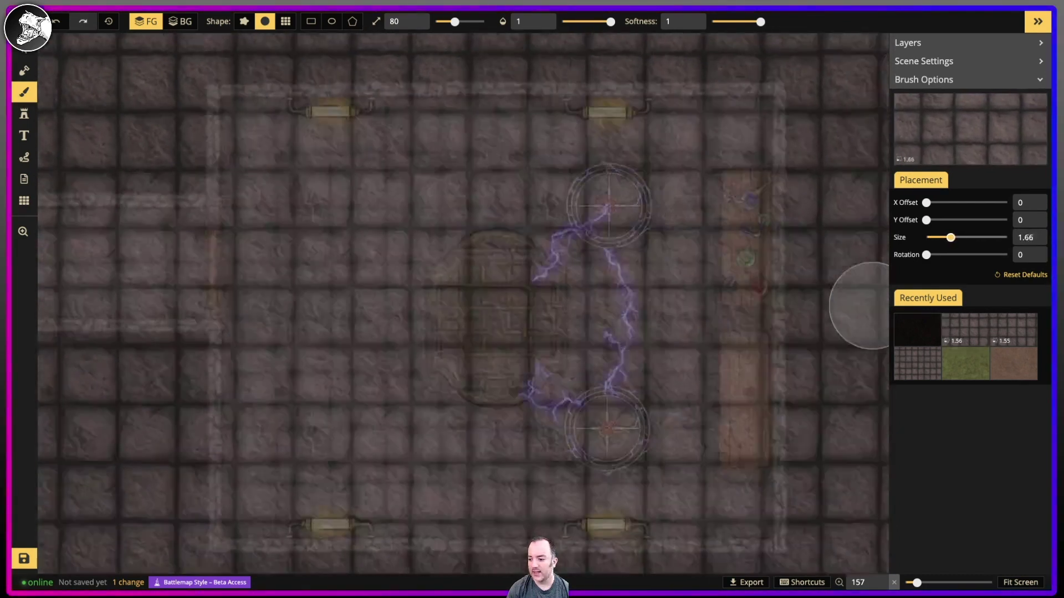
click(965, 328)
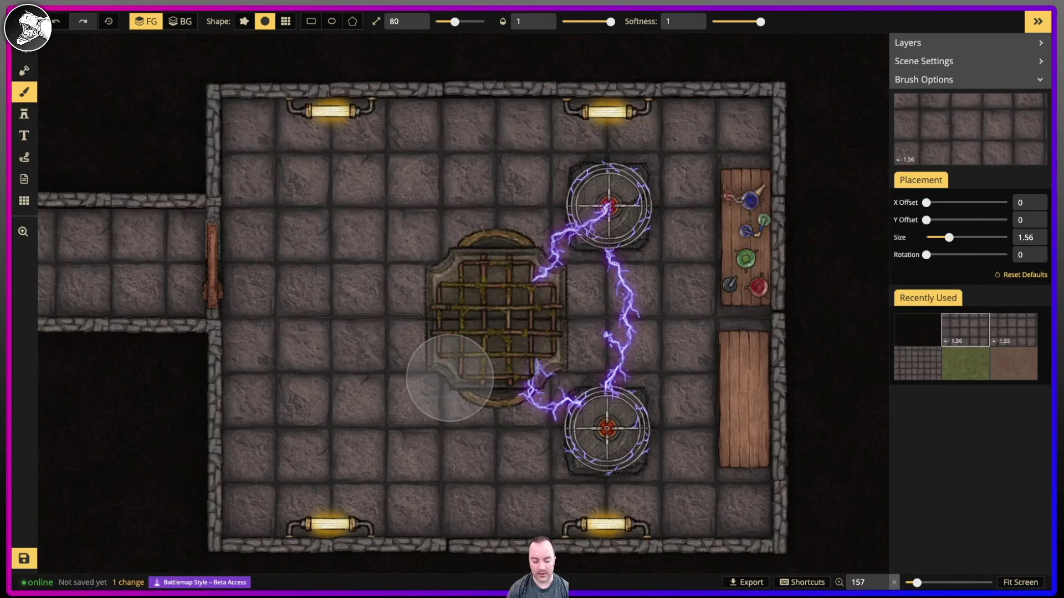
Step: Try shifting the sewer grate together with the adjacent electric surge, and undo the move
key(s)
mouse_move(476, 331)
mouse_down()
mouse_move(410, 337)
mouse_move(477, 332)
mouse_up()
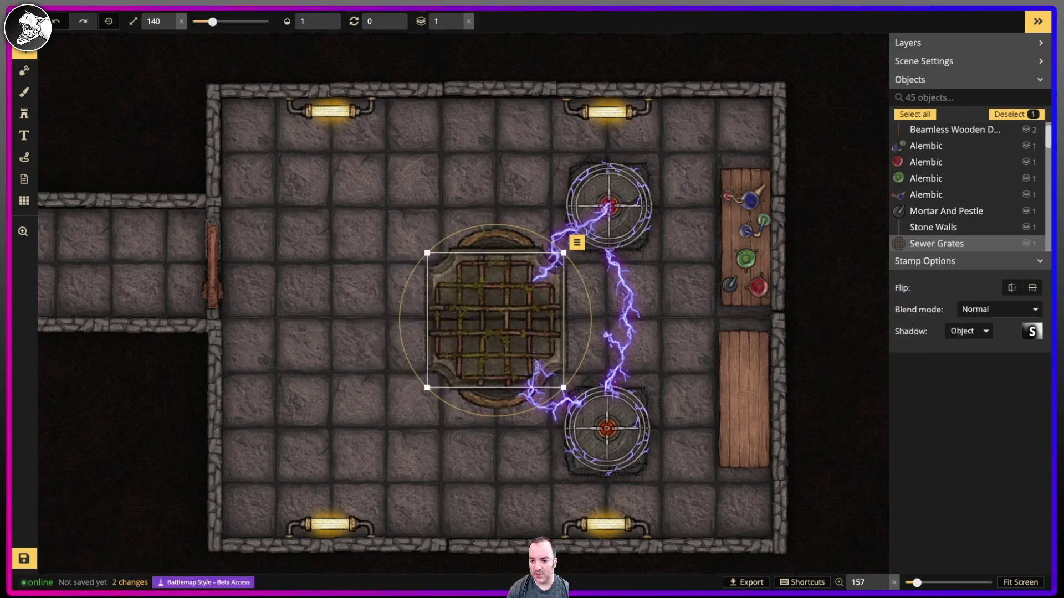
shift+click(567, 238)
drag(568, 238, 569, 253)
key(ctrl+z)
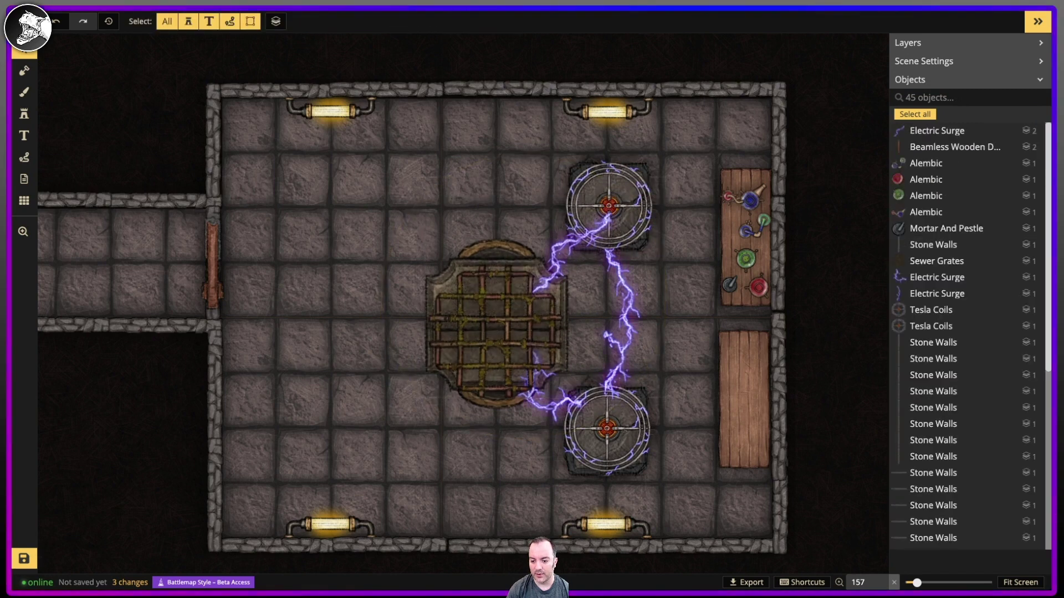
key(Escape)
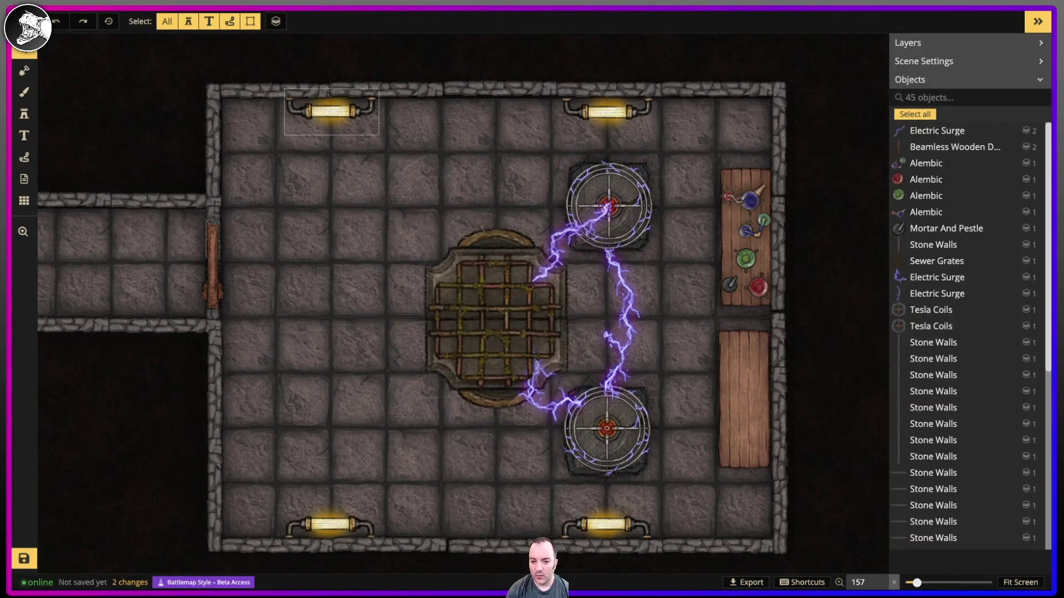
click(331, 111)
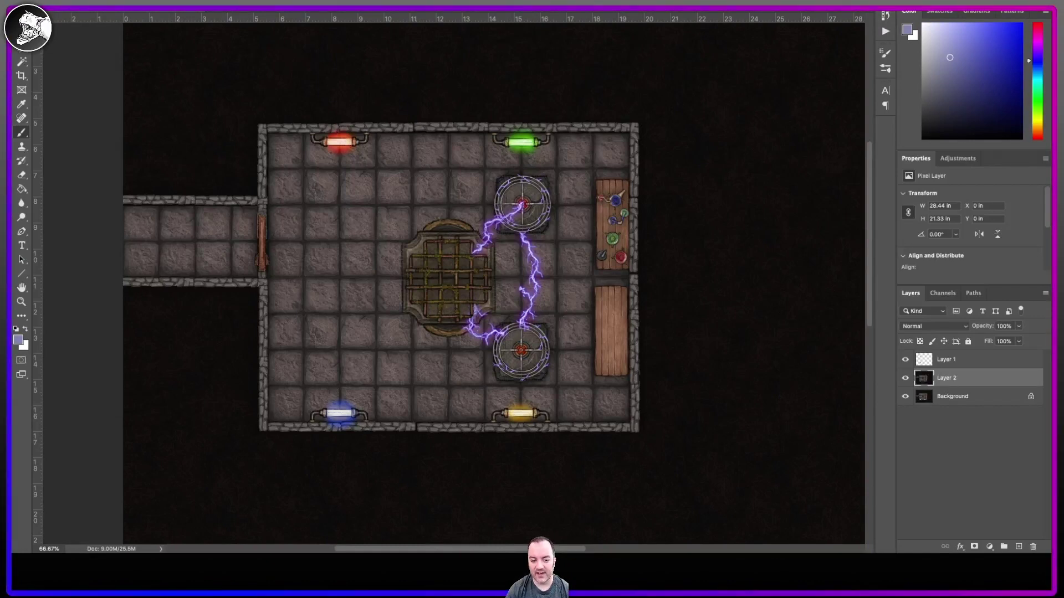
Step: In Photoshop, hide Layer 1 to compare the original lamps with the coloured ones, and select and show that layer again
click(904, 359)
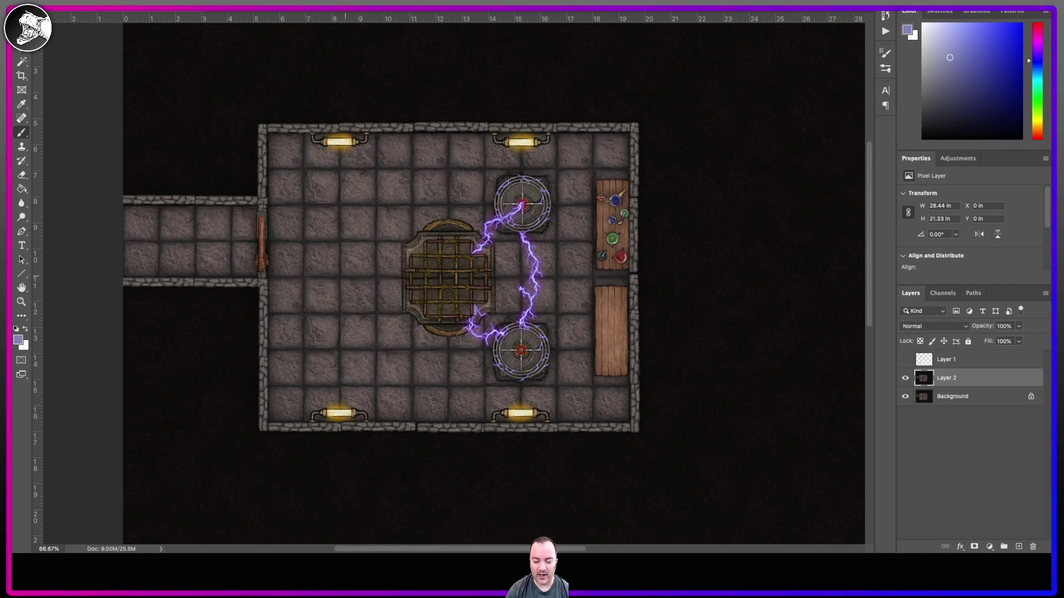
drag(353, 285, 357, 246)
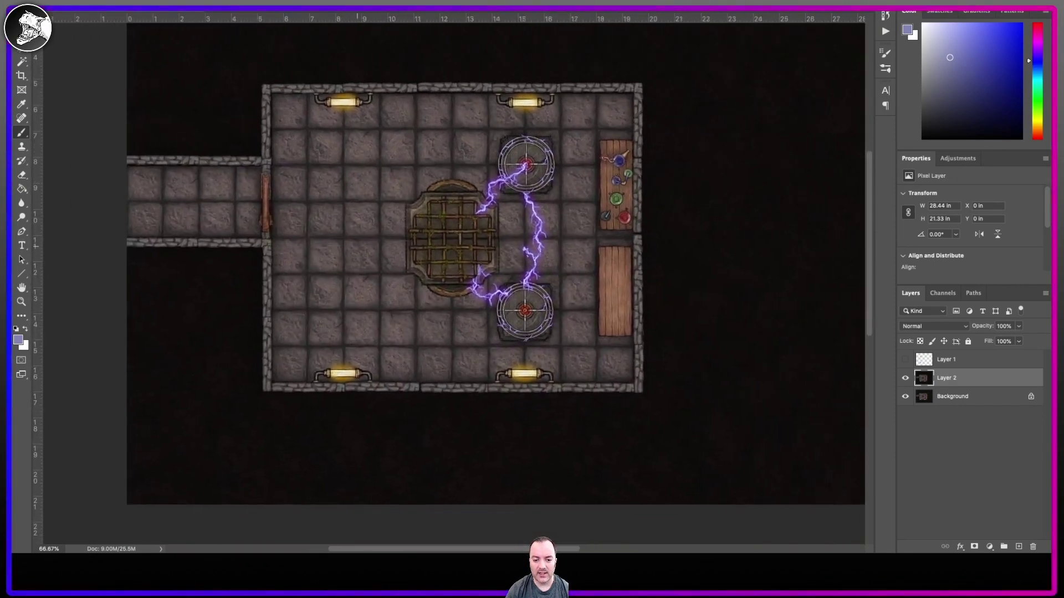
scroll(493, 277, up, 2)
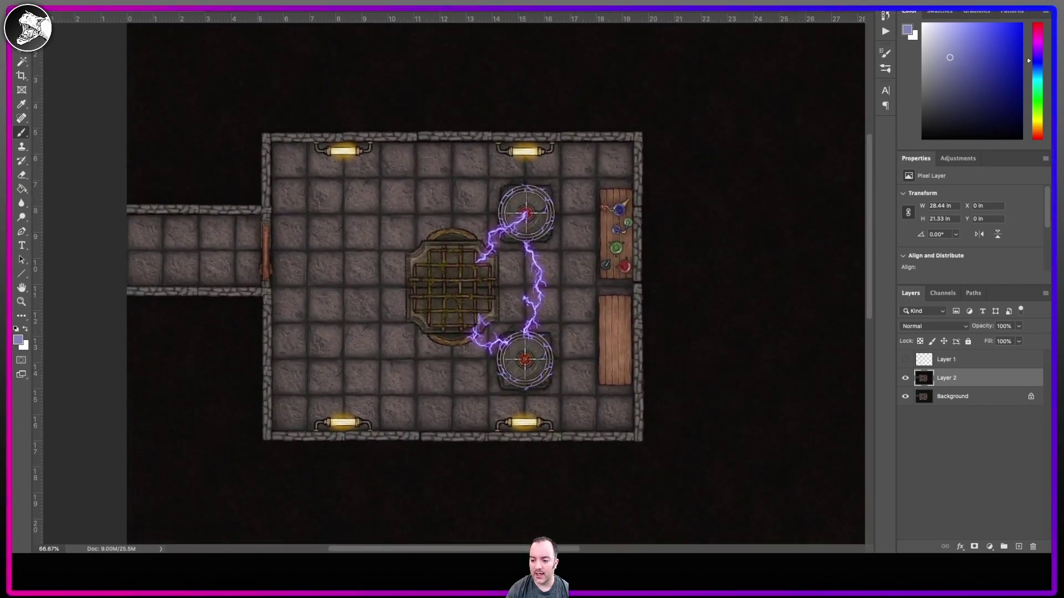
click(945, 360)
click(905, 360)
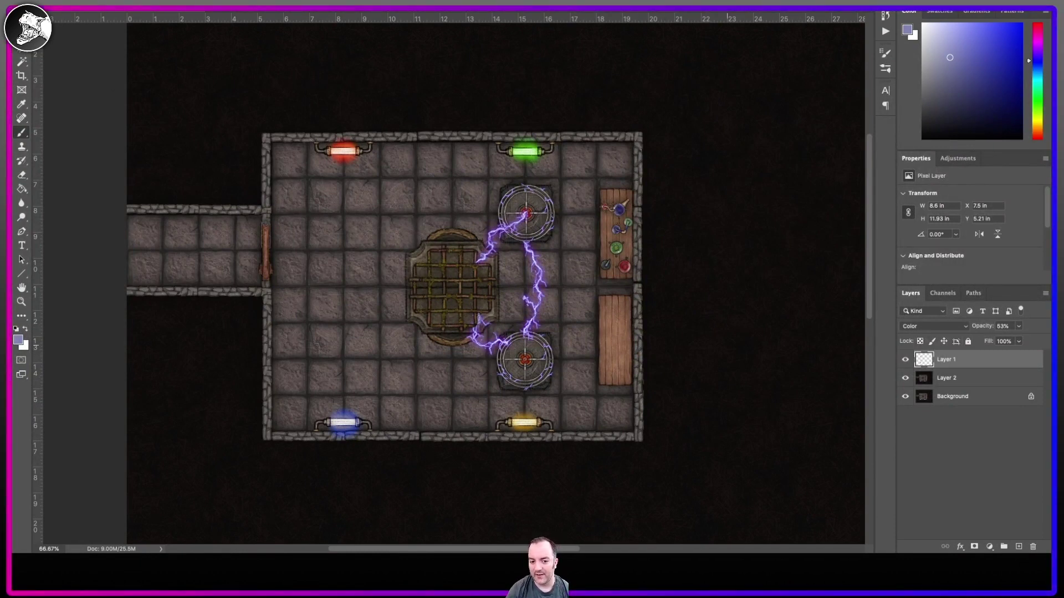
drag(365, 226, 342, 221)
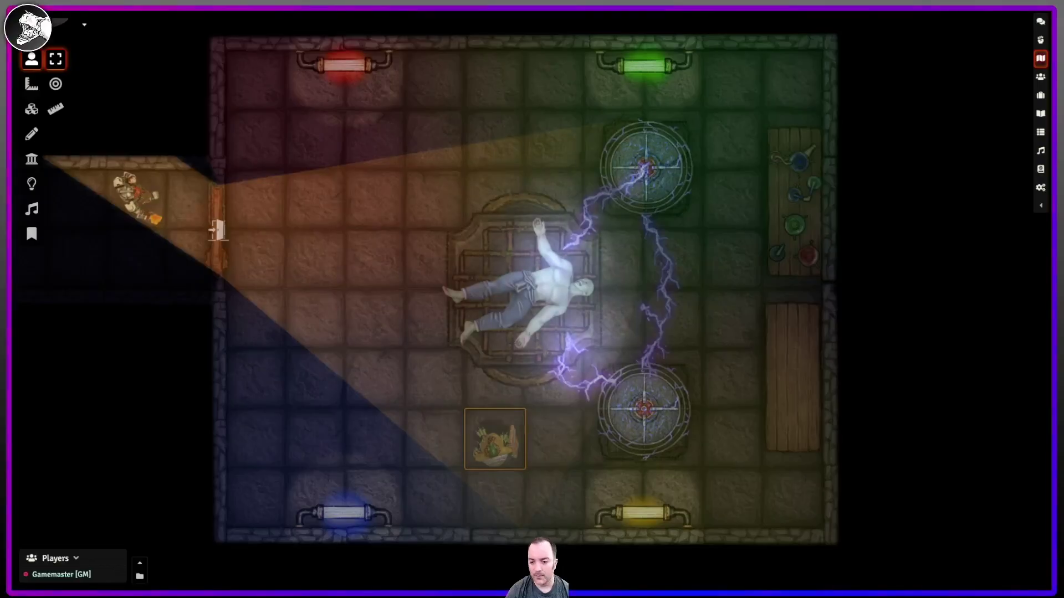
Step: In Foundry VTT, turn the selected turtle token and display the wall layer to examine the room's walls and door
key(Left)
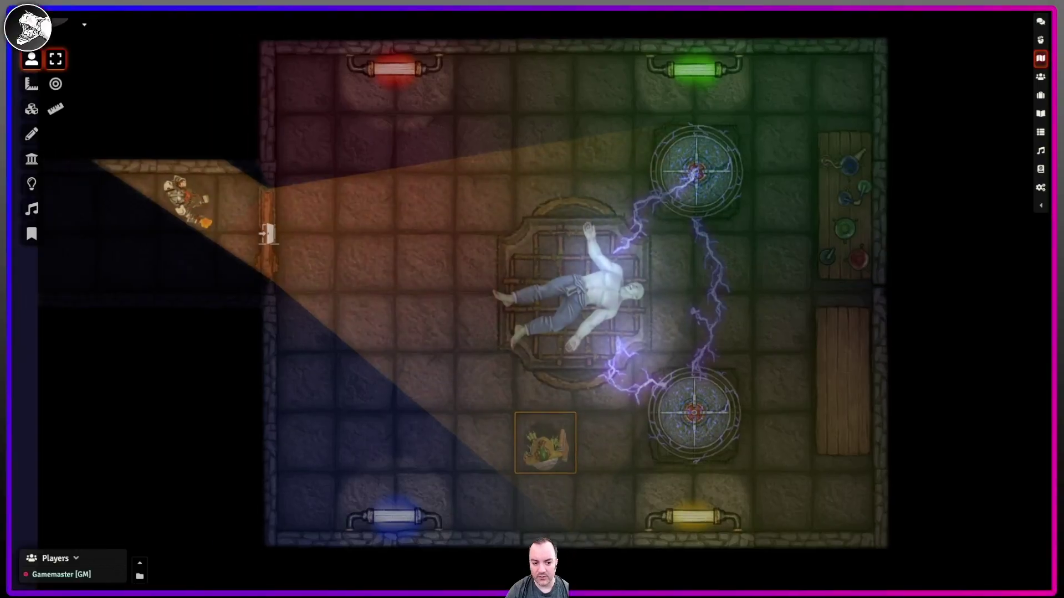
click(31, 159)
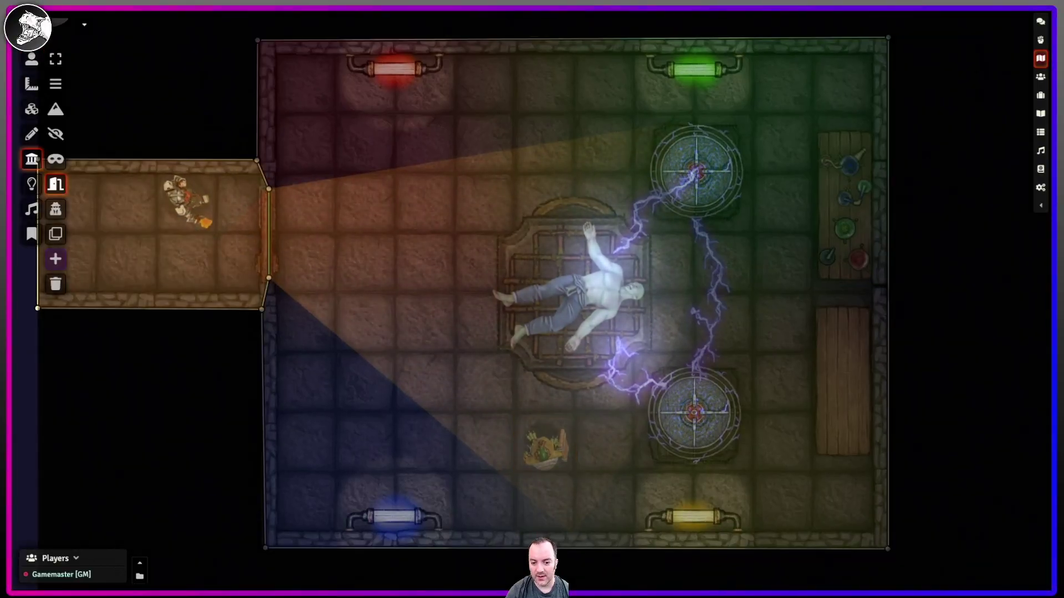
mouse_move(532, 299)
mouse_down()
mouse_move(609, 321)
mouse_move(547, 280)
mouse_move(540, 341)
mouse_move(539, 288)
mouse_up()
key(Down)
key(Right)
key(Down)
key(Right)
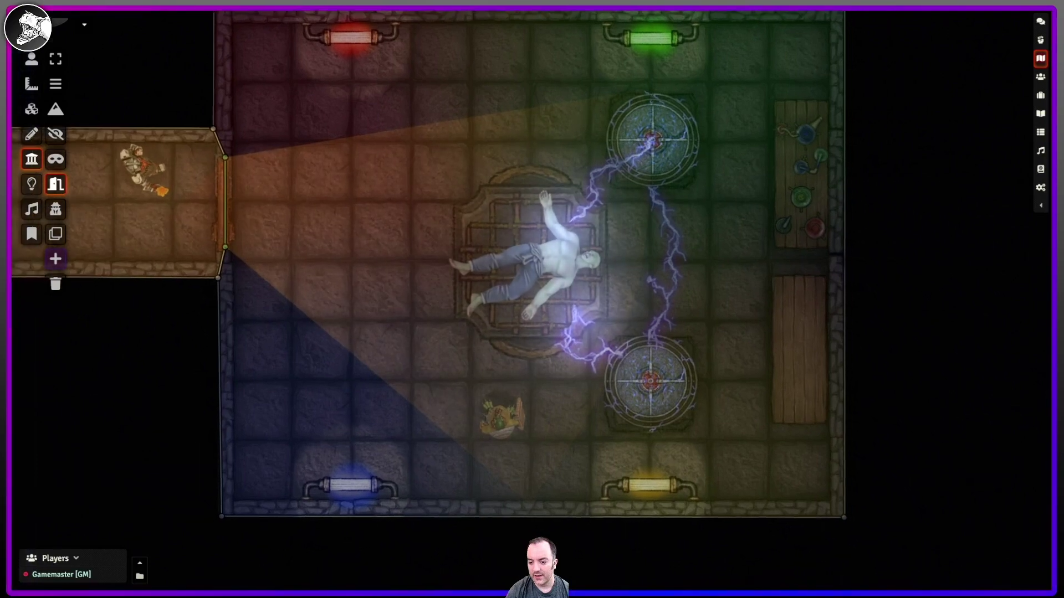
key(Up)
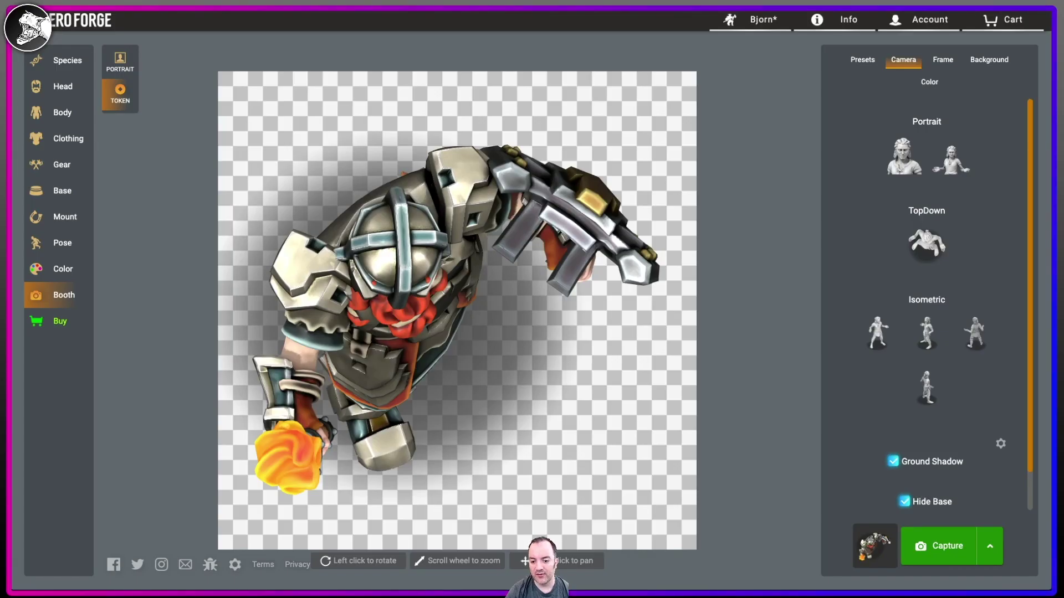
Step: In Hero Forge, review the dwarf's full figure, its hand gear and its colour options, and return to its booth token
click(55, 59)
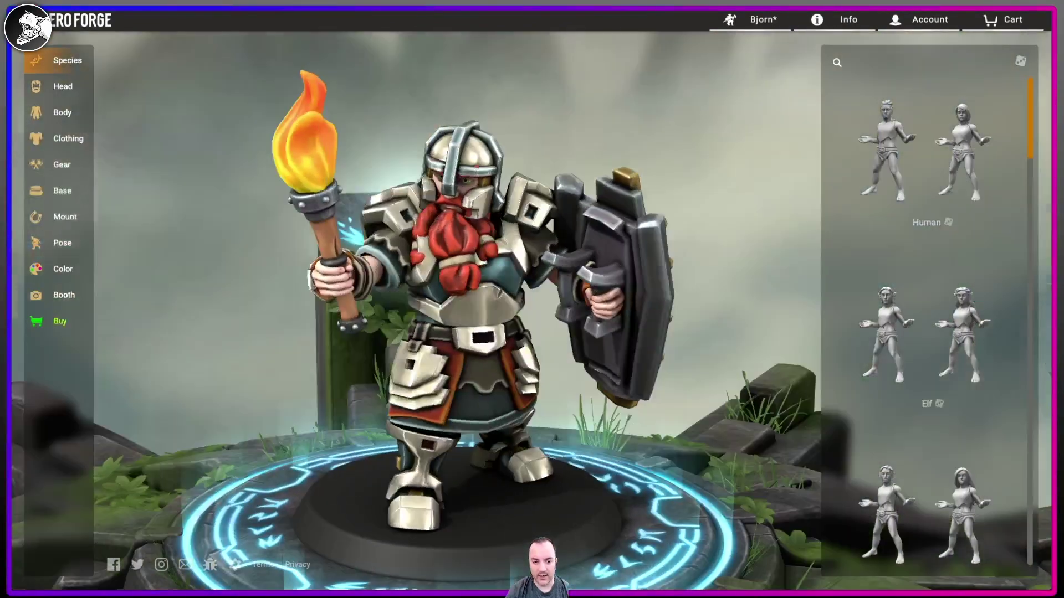
click(58, 165)
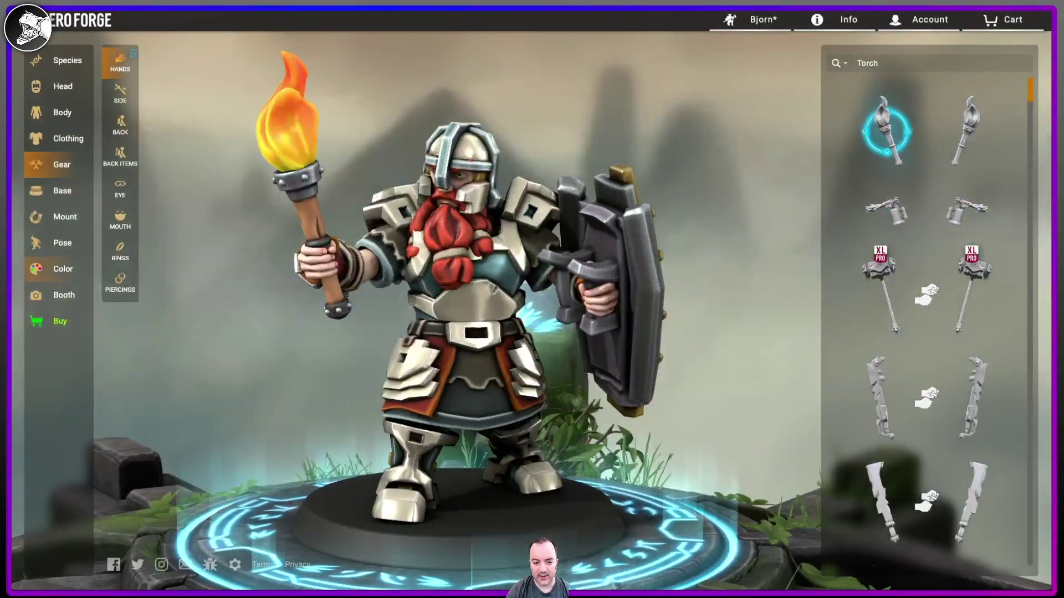
click(58, 269)
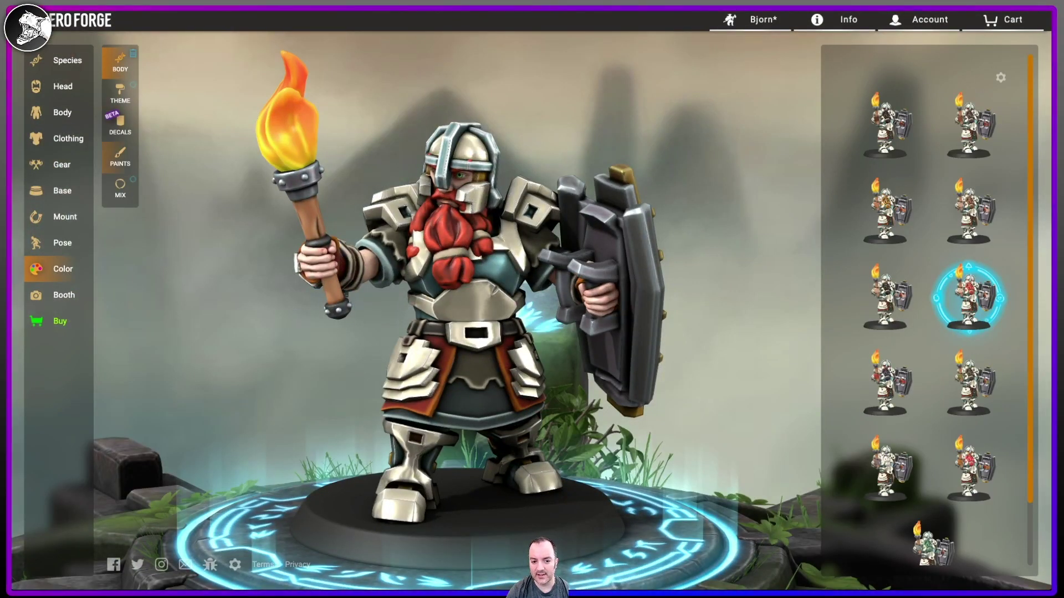
click(61, 294)
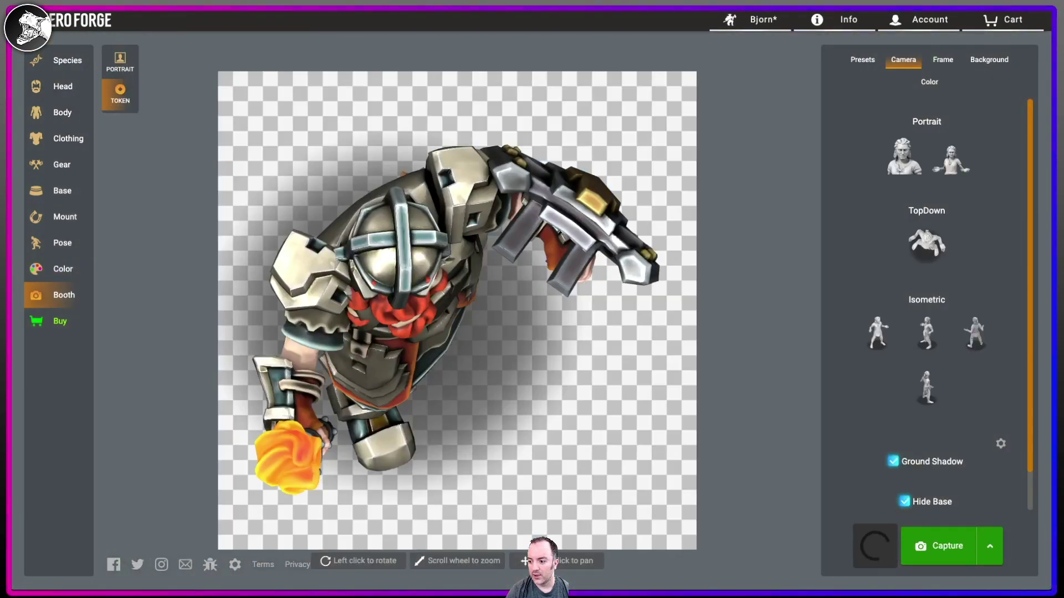
Step: Preview the dwarf token with the isometric and top-down cameras, and with the base shown and ground shadow off
click(878, 333)
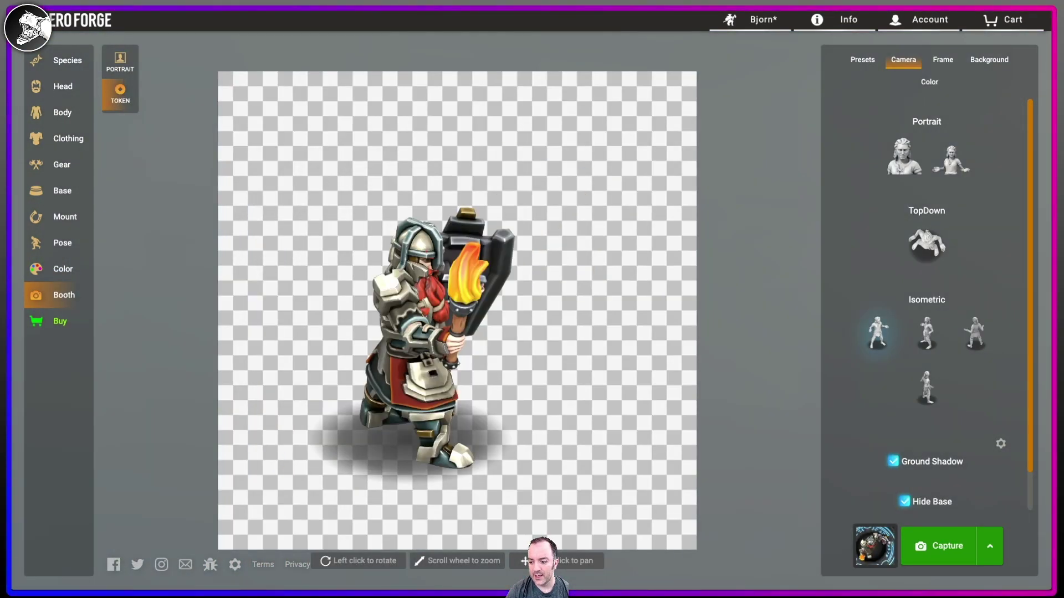
click(926, 332)
click(926, 243)
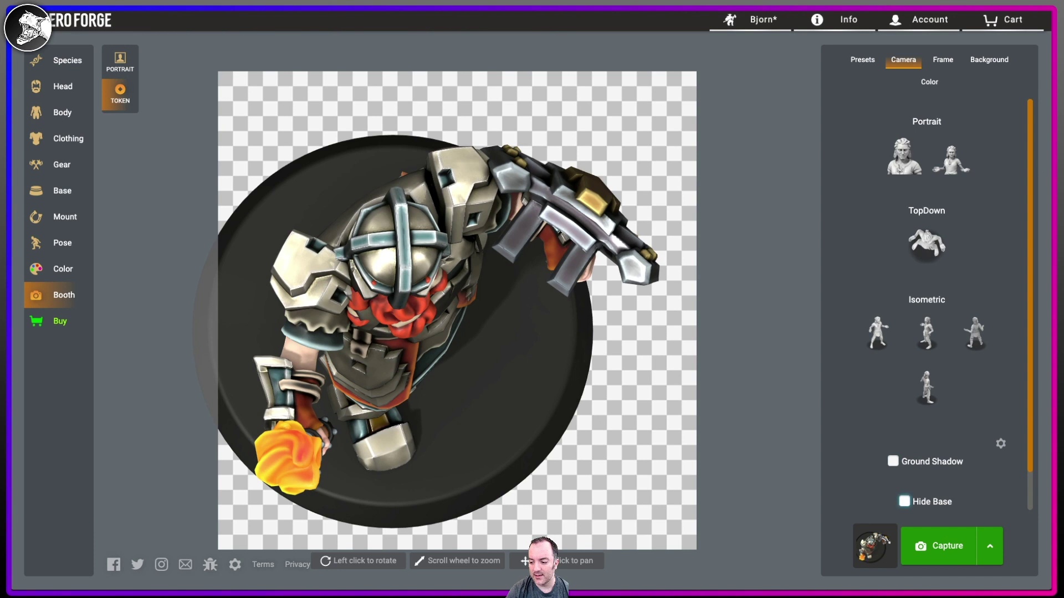
click(904, 501)
click(892, 461)
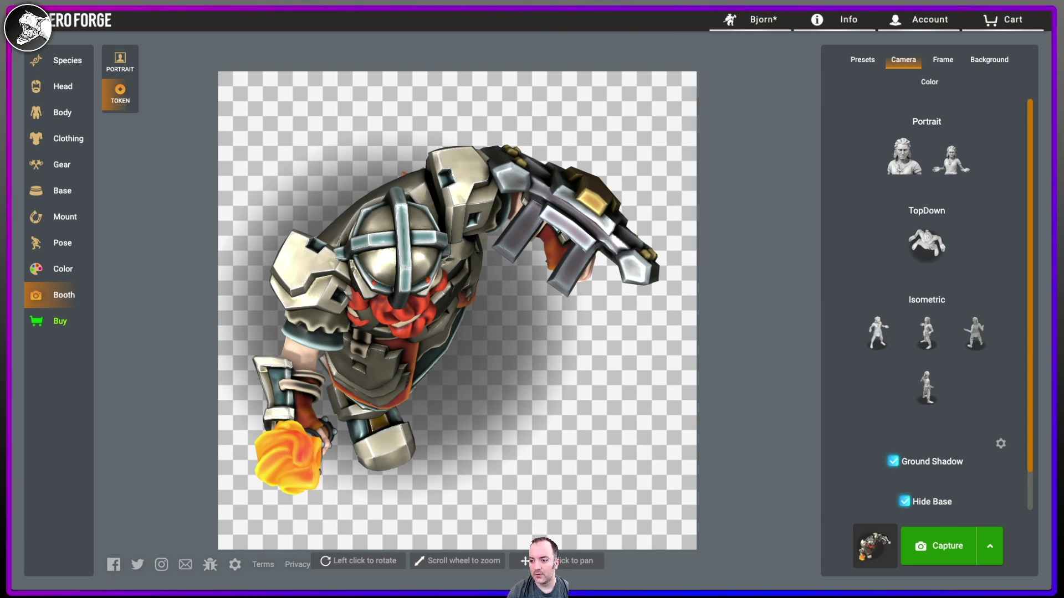
Step: Open the saved character Snap without saving the current one, and view its full figure and booth token
mouse_move(750, 20)
click(716, 272)
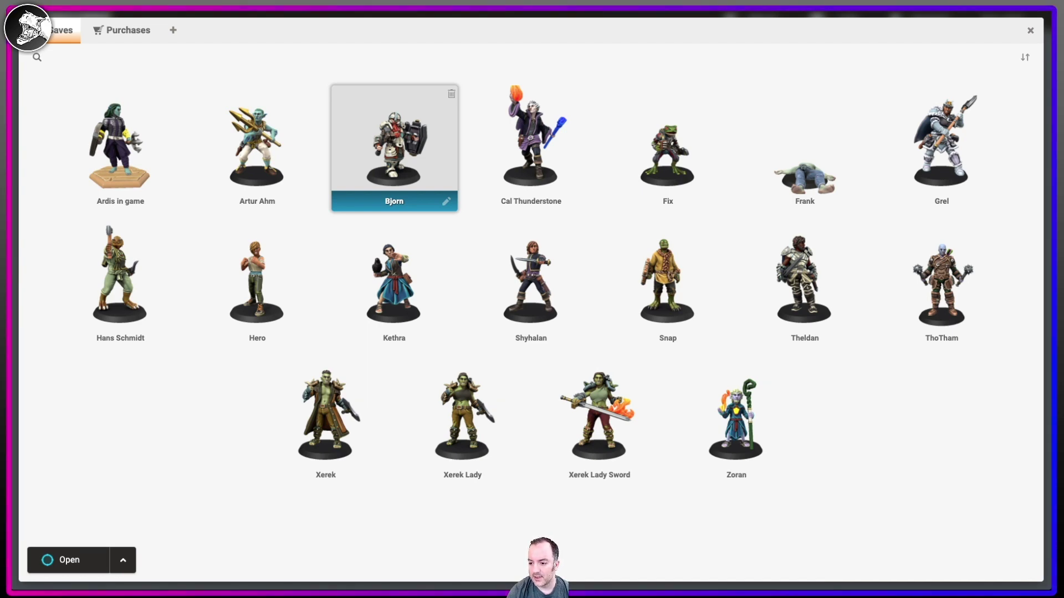
click(668, 277)
double_click(667, 277)
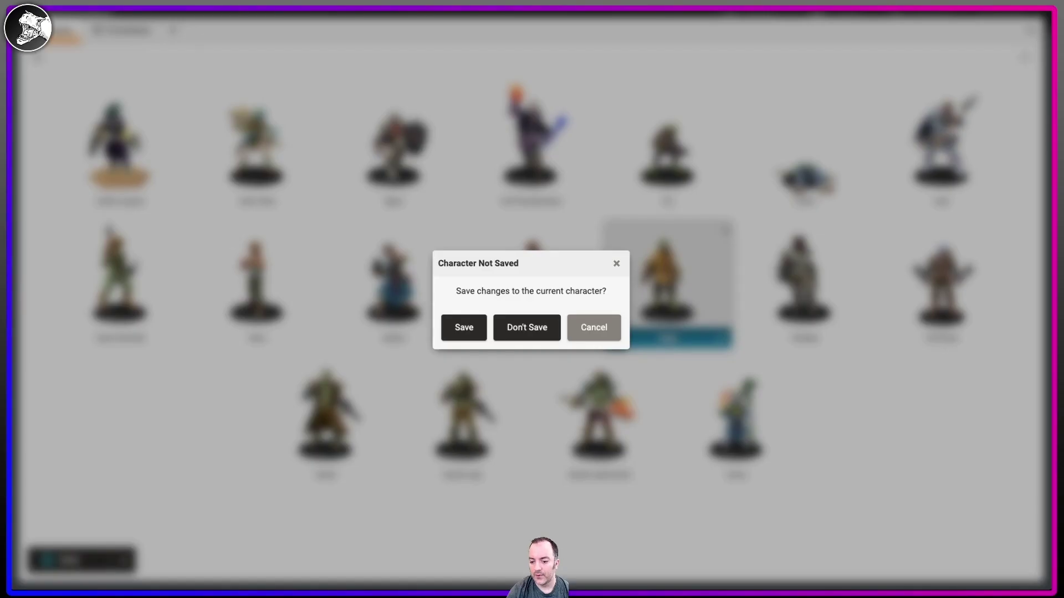
click(526, 327)
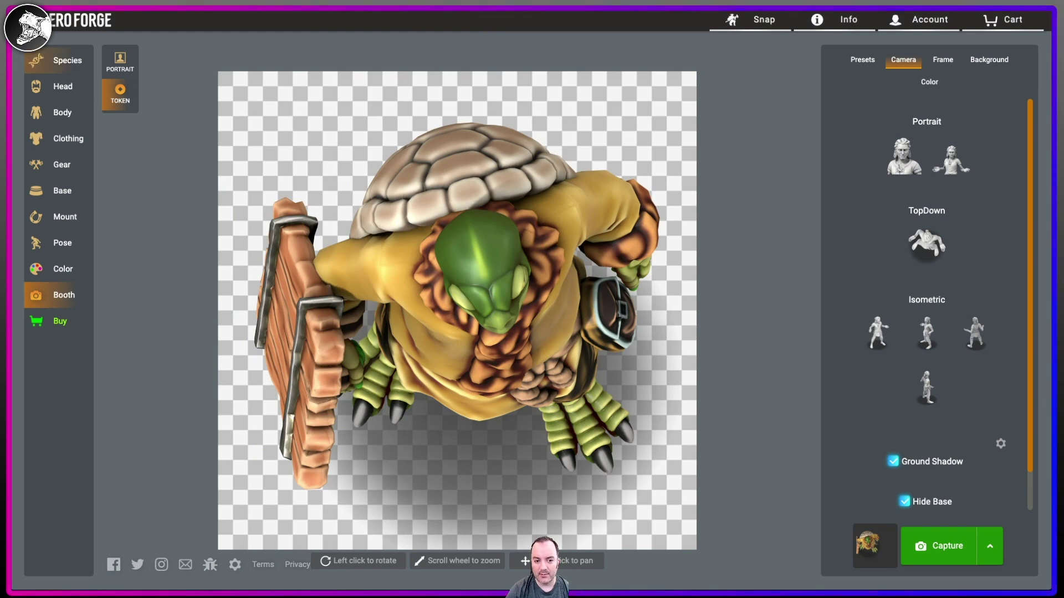
click(59, 60)
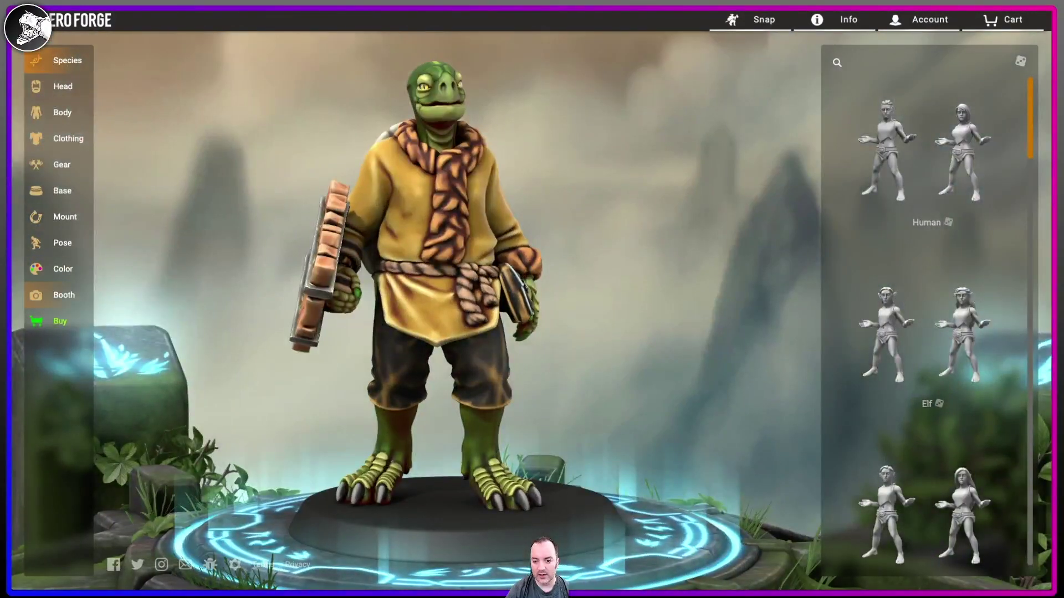
click(59, 294)
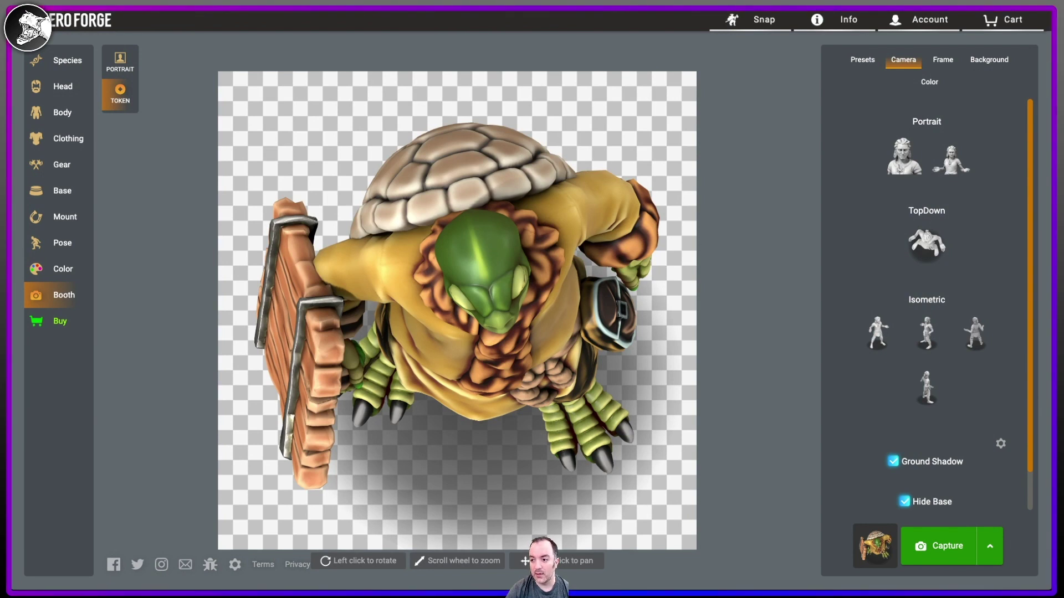
Step: Open the saved character Frank to view its token in the booth
mouse_move(750, 20)
click(716, 272)
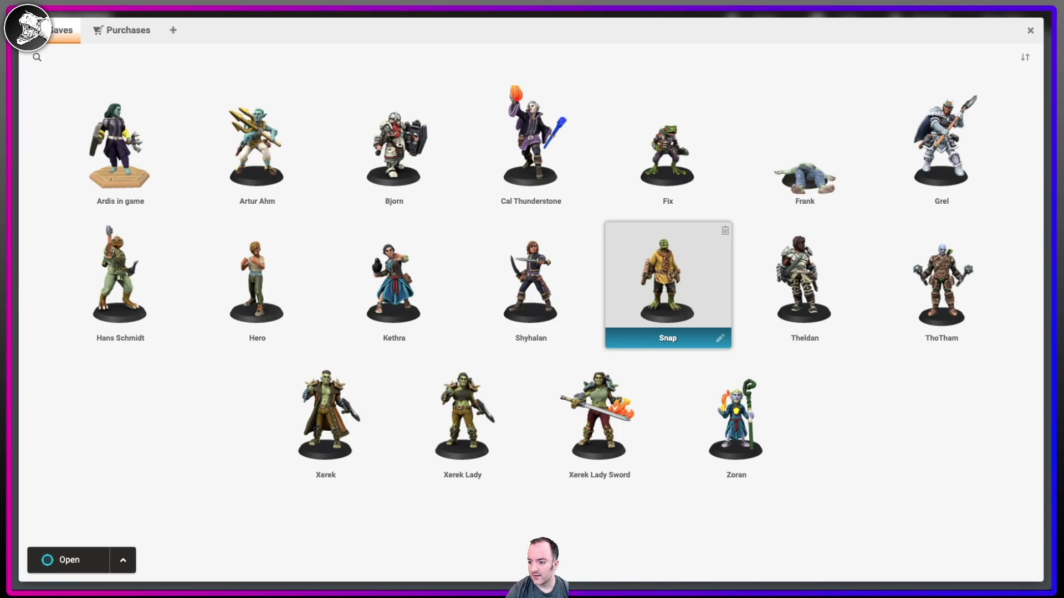
double_click(804, 155)
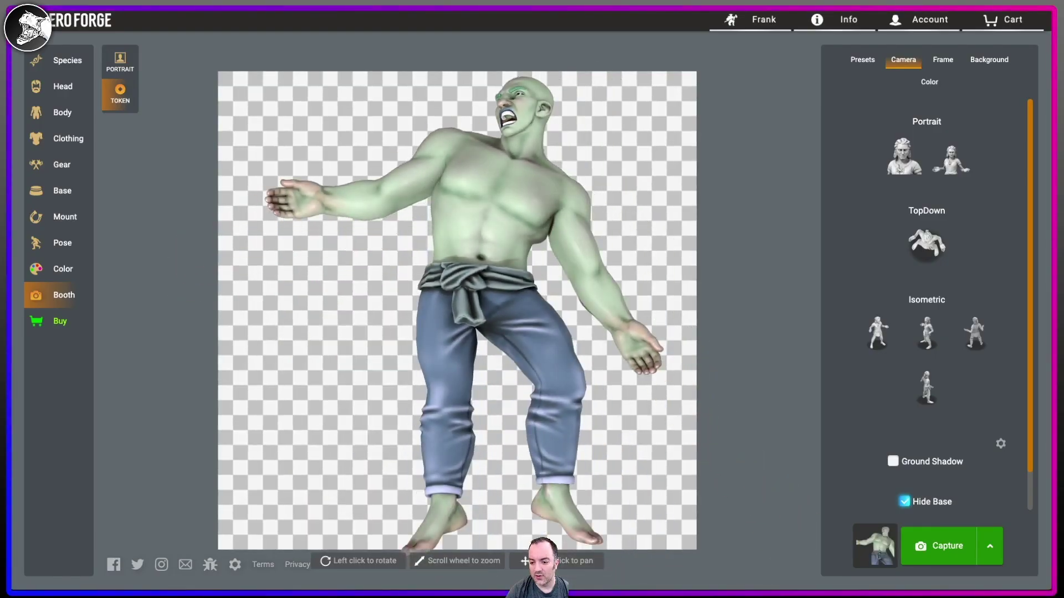
drag(457, 310, 343, 205)
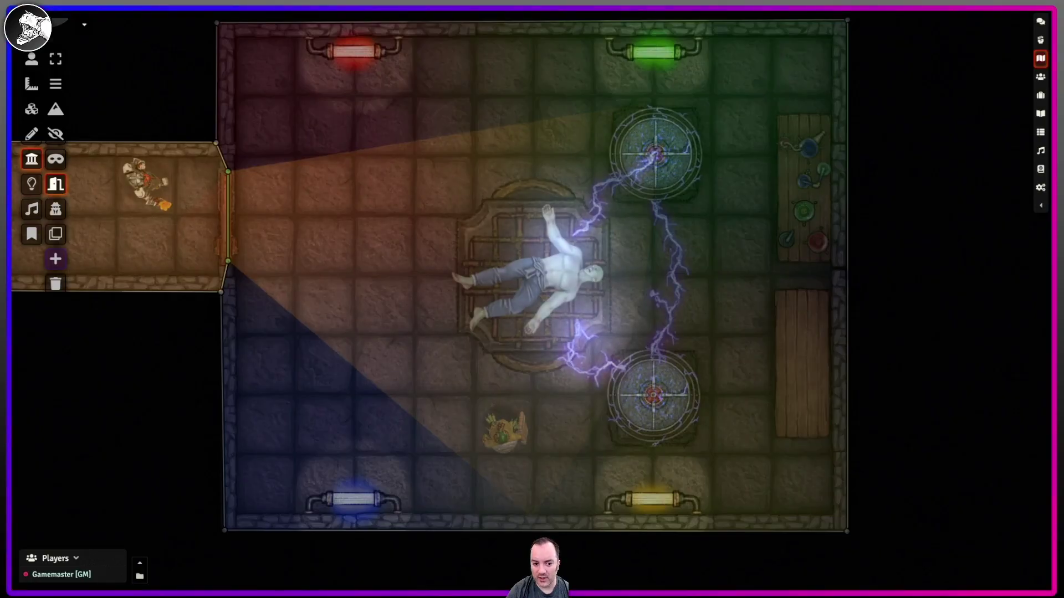
Step: Select the tile of the figure lying on the laboratory table to show its bounds, and clear the selection
click(31, 108)
click(527, 269)
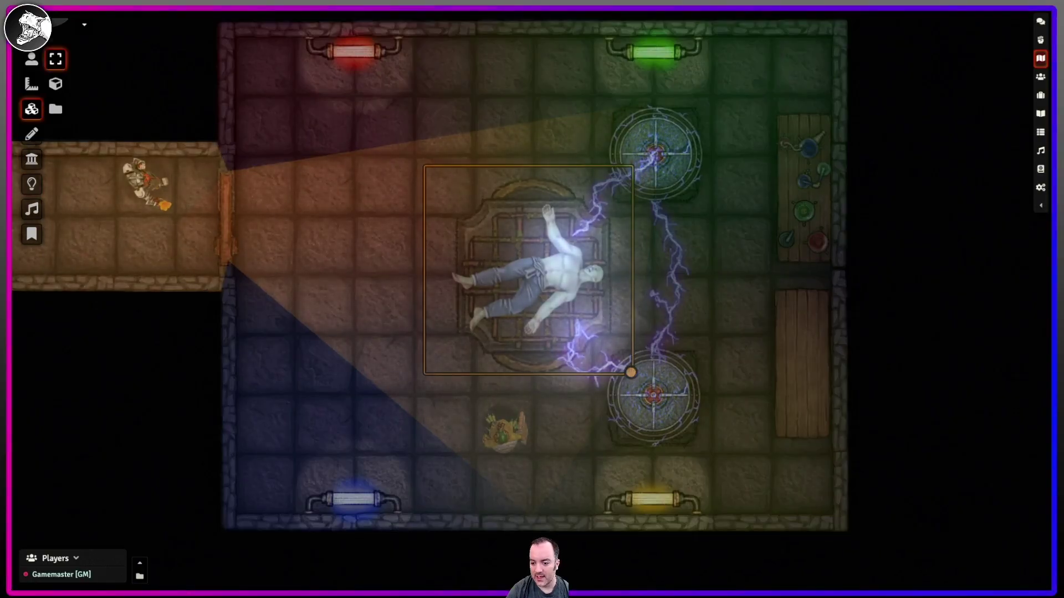
key(Escape)
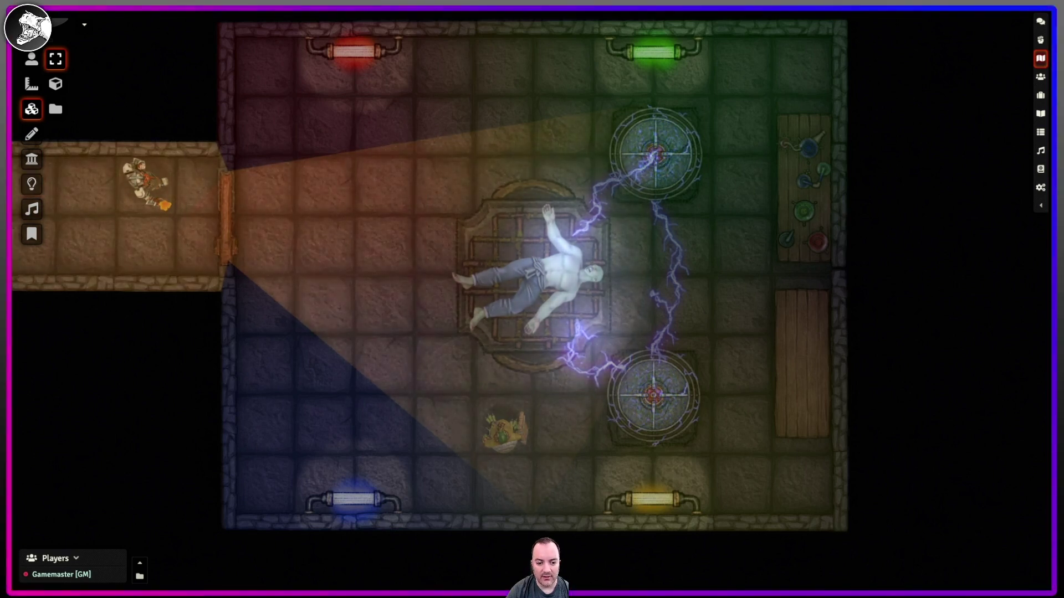
Step: Open the token configuration of the dwarf hero in the corridor and show its vision settings
click(32, 59)
double_click(146, 185)
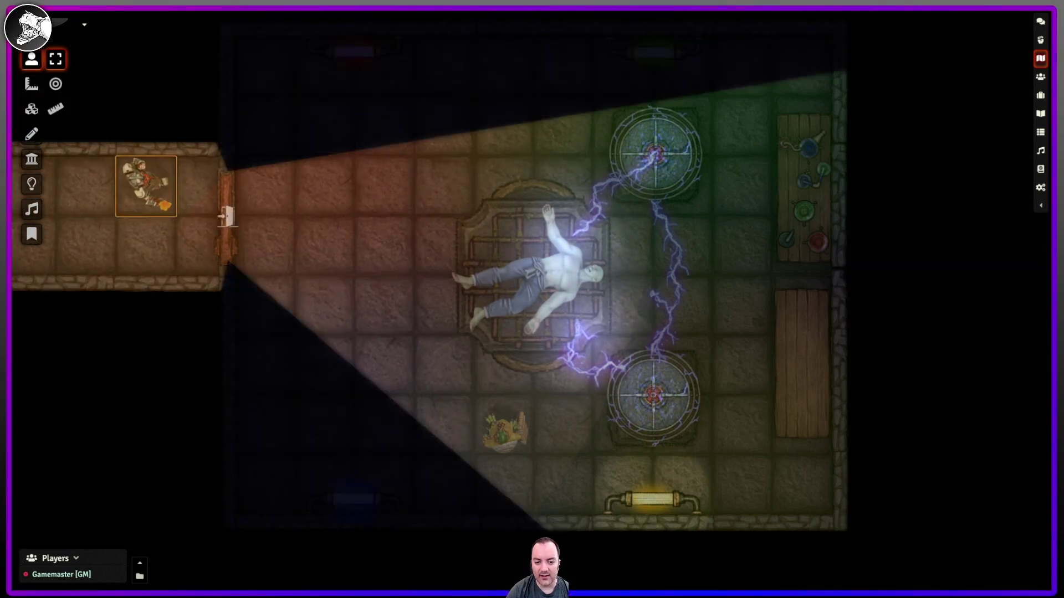
click(679, 125)
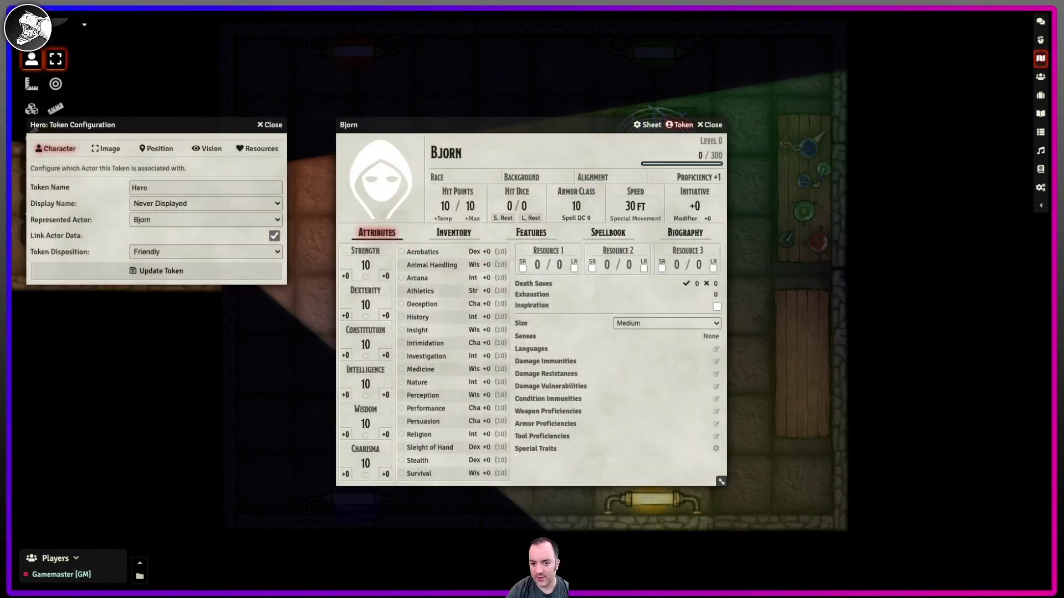
drag(200, 124, 455, 107)
click(456, 131)
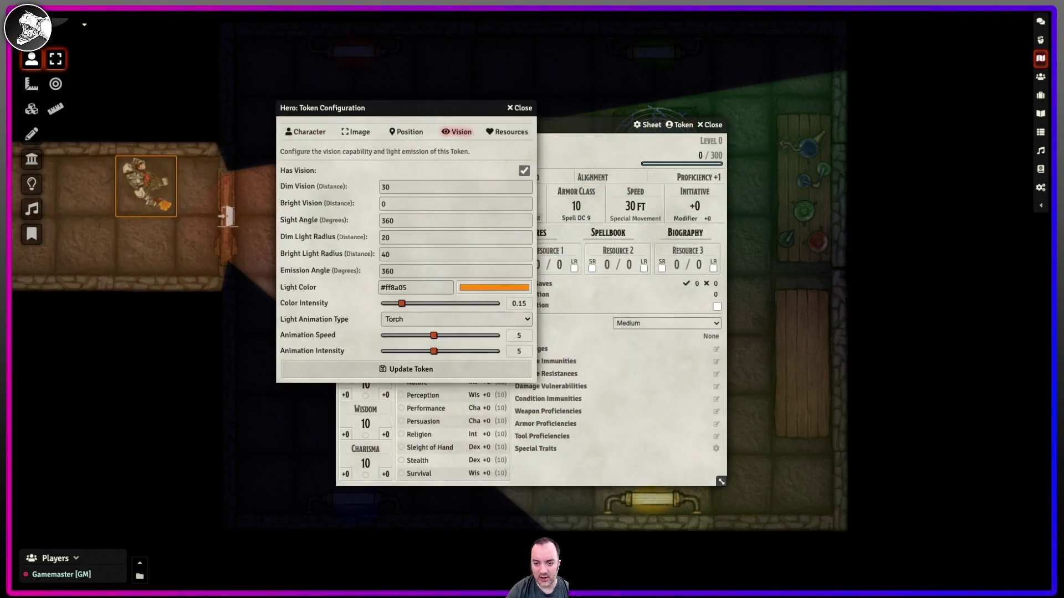
Step: Review the hero token's dim and bright light radii, set its light animation type to None and update the token
double_click(385, 238)
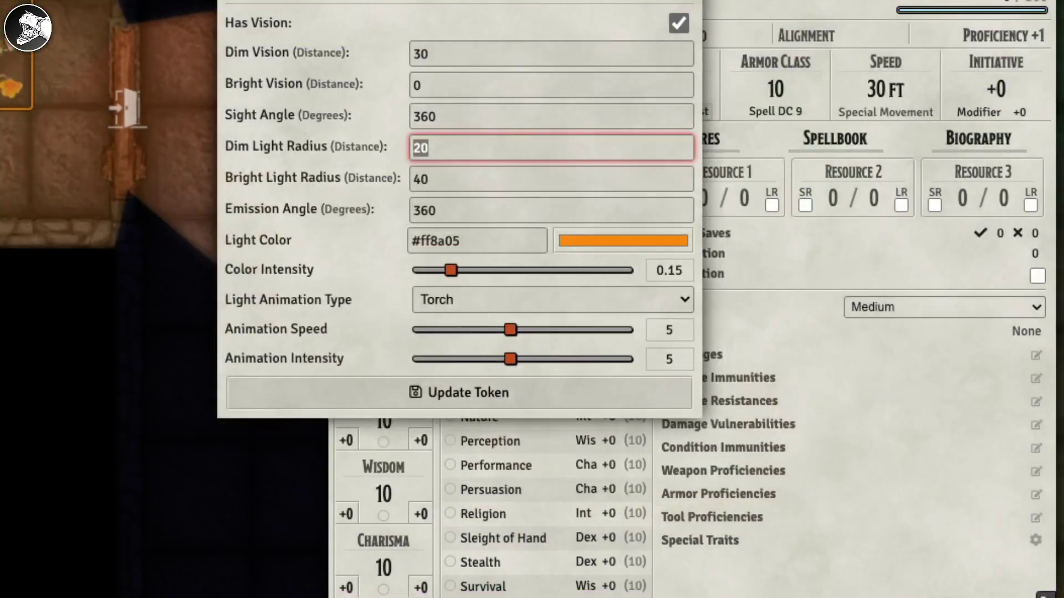
click(429, 179)
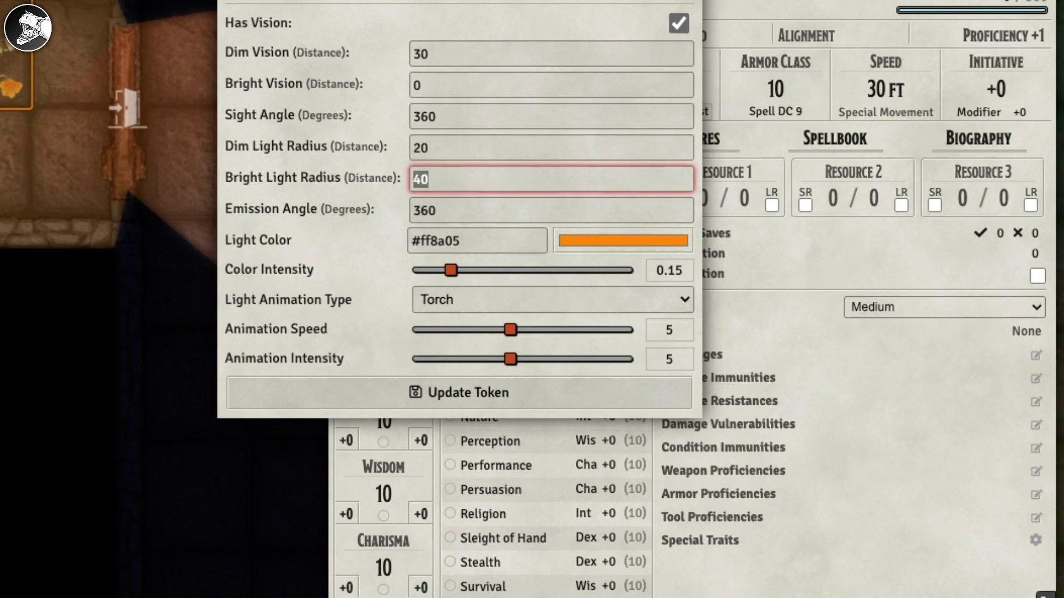
click(552, 299)
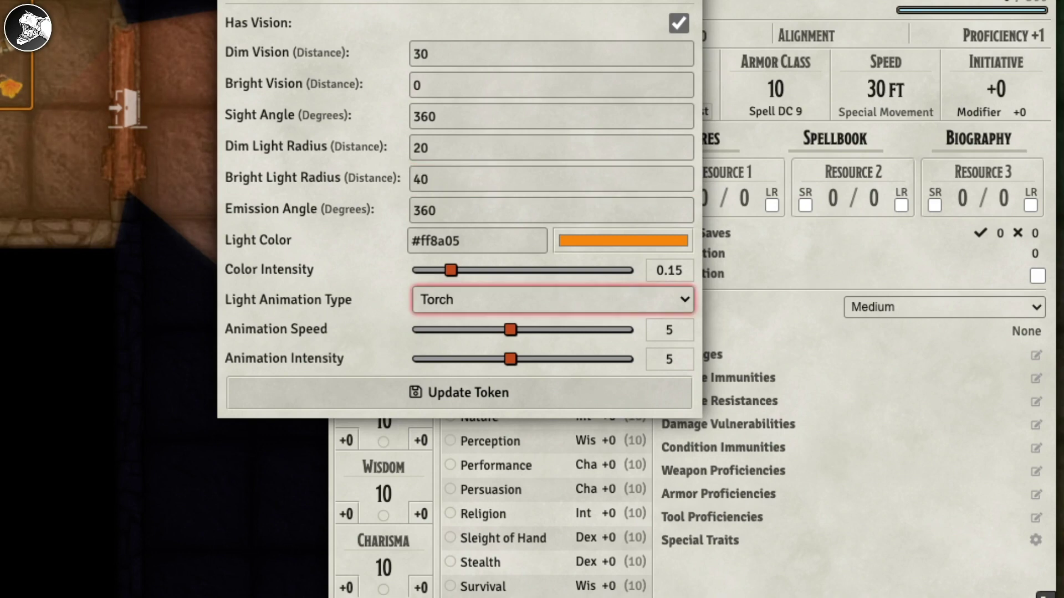
click(459, 392)
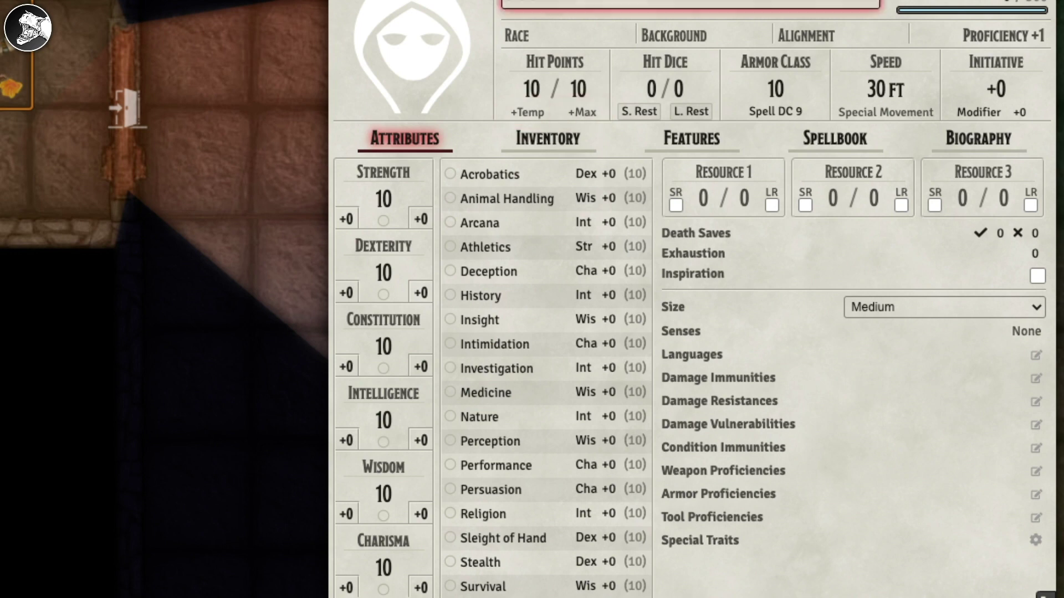
Step: Return to the hero token's vision settings, set the light animation type to Sunburst and update the token
drag(0, 0, 664, 45)
click(759, 89)
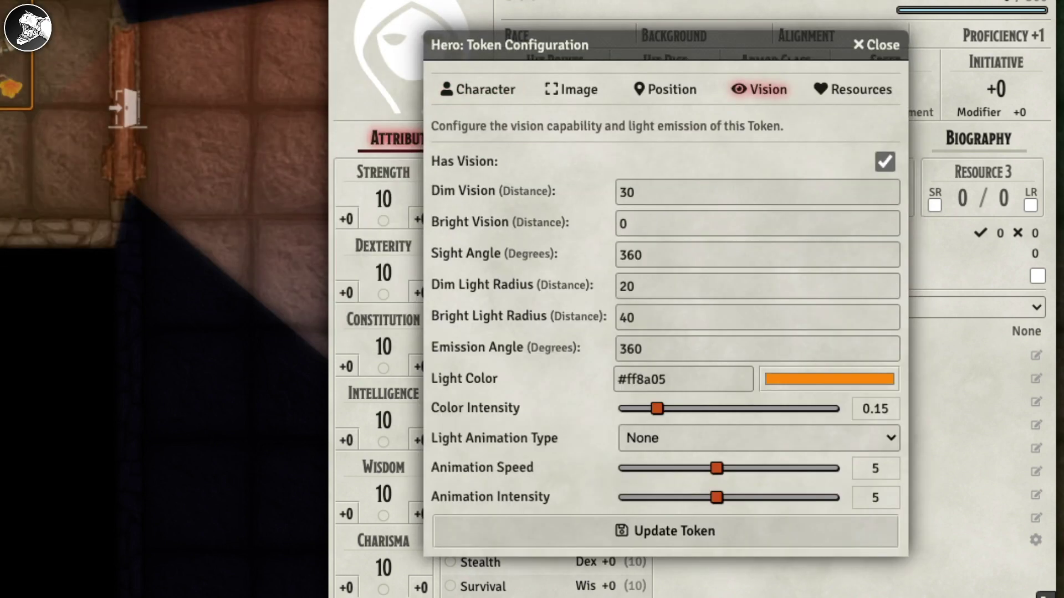
click(758, 438)
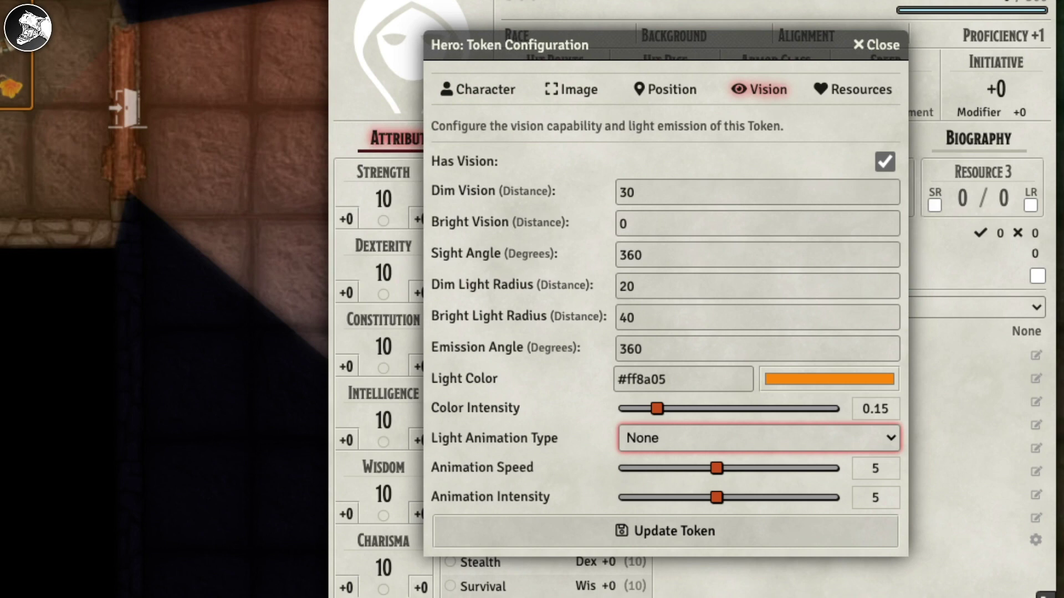
click(665, 530)
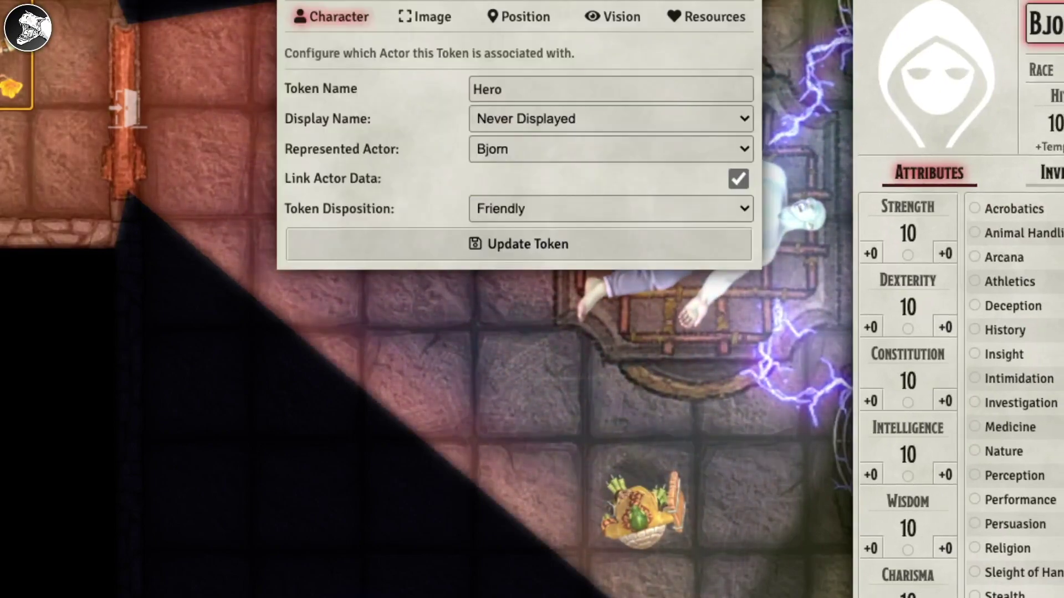
Step: Choose the light animation type for the hero token again, update the token and close the open windows
click(612, 17)
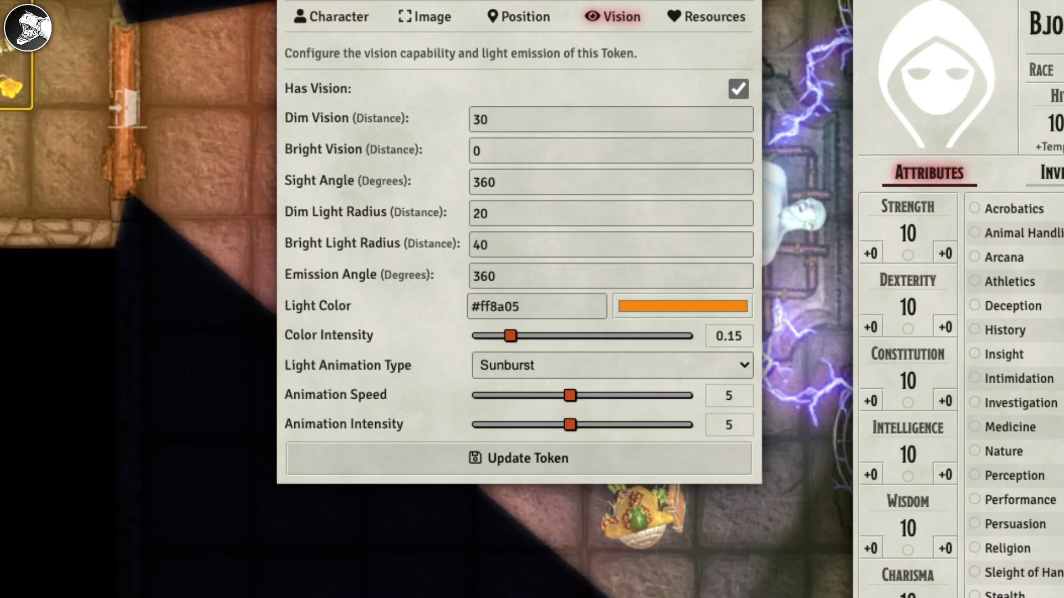
click(611, 365)
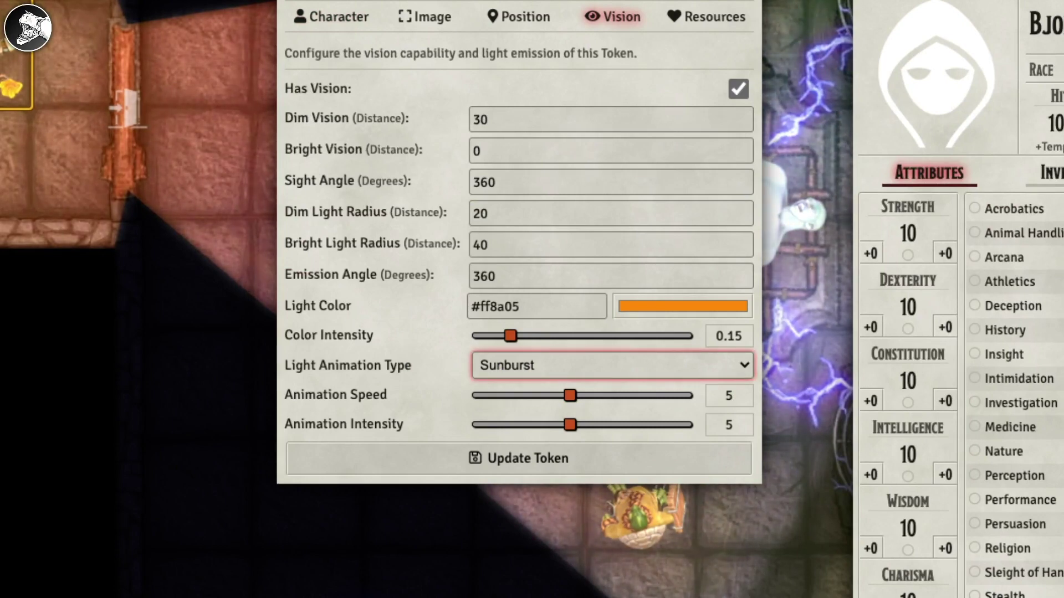
click(507, 365)
click(518, 458)
key(Escape)
key(Escape)
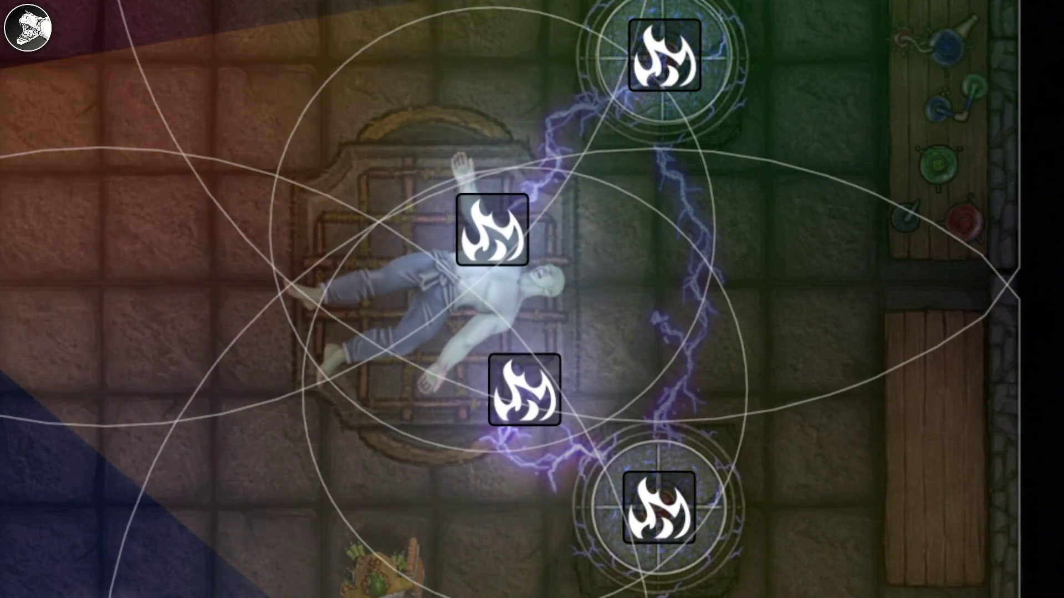
Step: Turn off the light on the lower coil and the two lights over the figure on the table
right_click(658, 508)
right_click(525, 390)
right_click(492, 229)
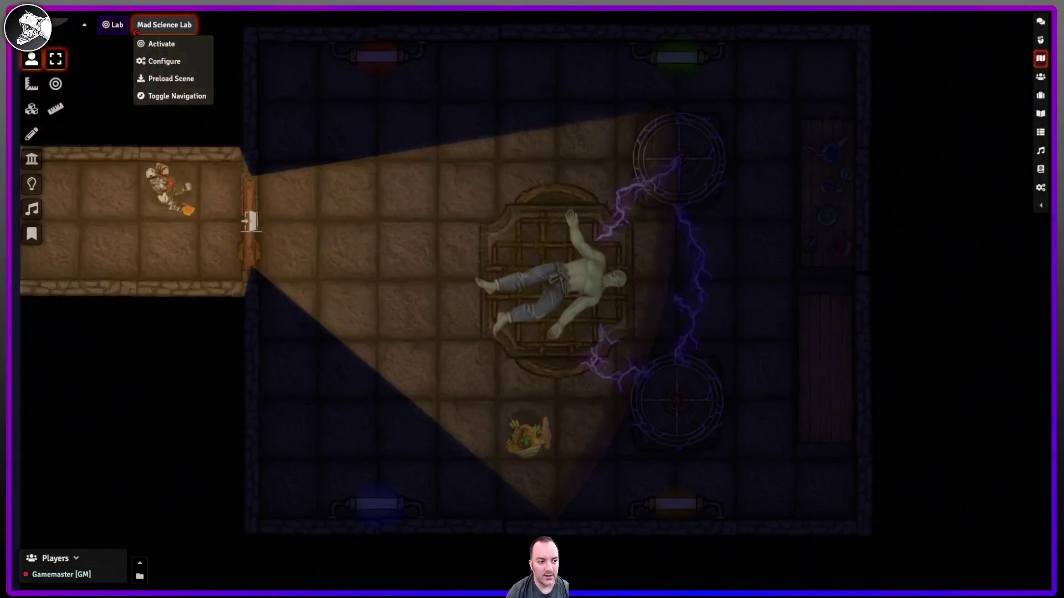
Step: Open the configuration of the Mad Science Lab scene and lower its Darkness Level
key(Escape)
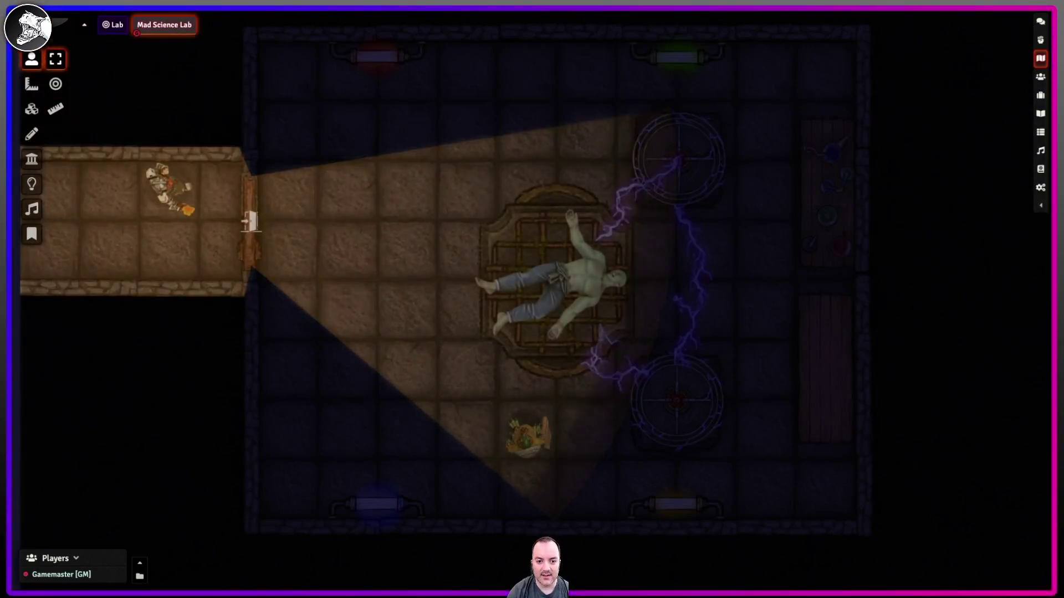
right_click(164, 25)
click(162, 61)
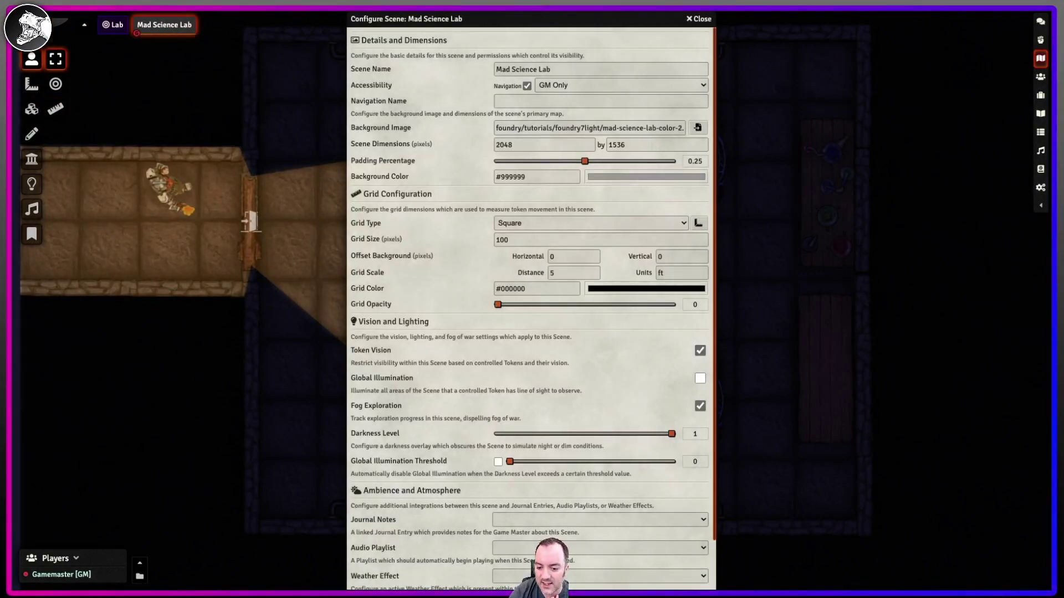
scroll(531, 299, down, 1)
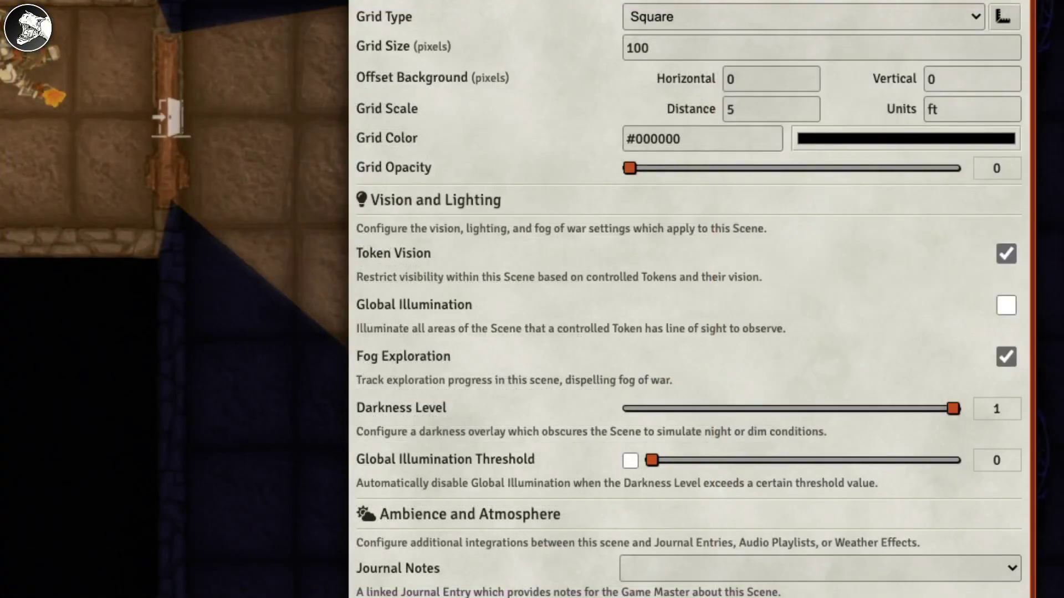
drag(953, 408, 904, 408)
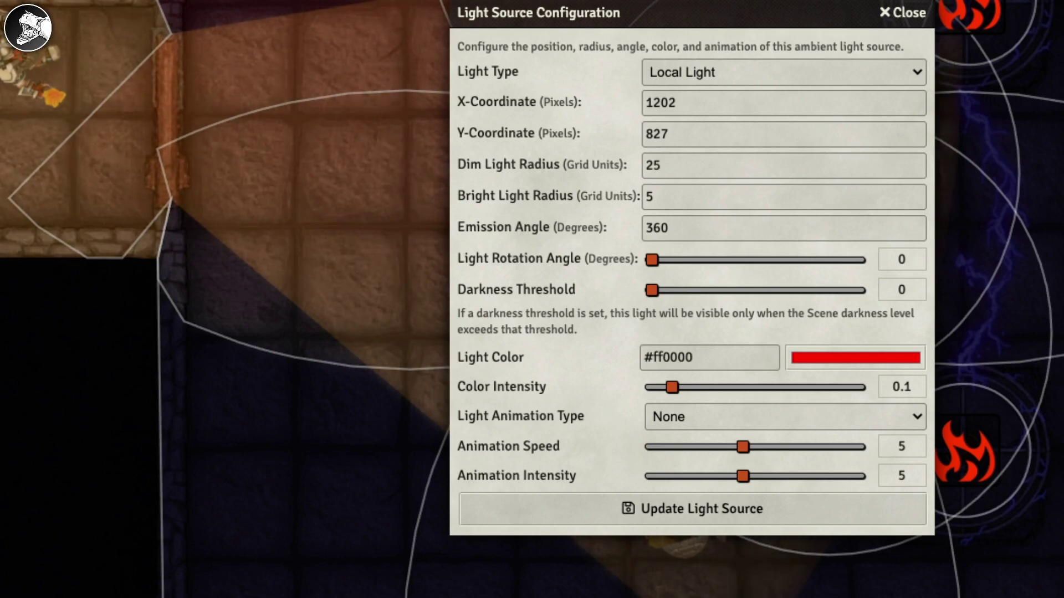
Step: Preview the red lamp's light source with its color intensity raised to 0.2, and close its configuration without updating
mouse_move(672, 386)
mouse_down()
mouse_move(858, 387)
mouse_move(659, 388)
mouse_move(693, 387)
mouse_up()
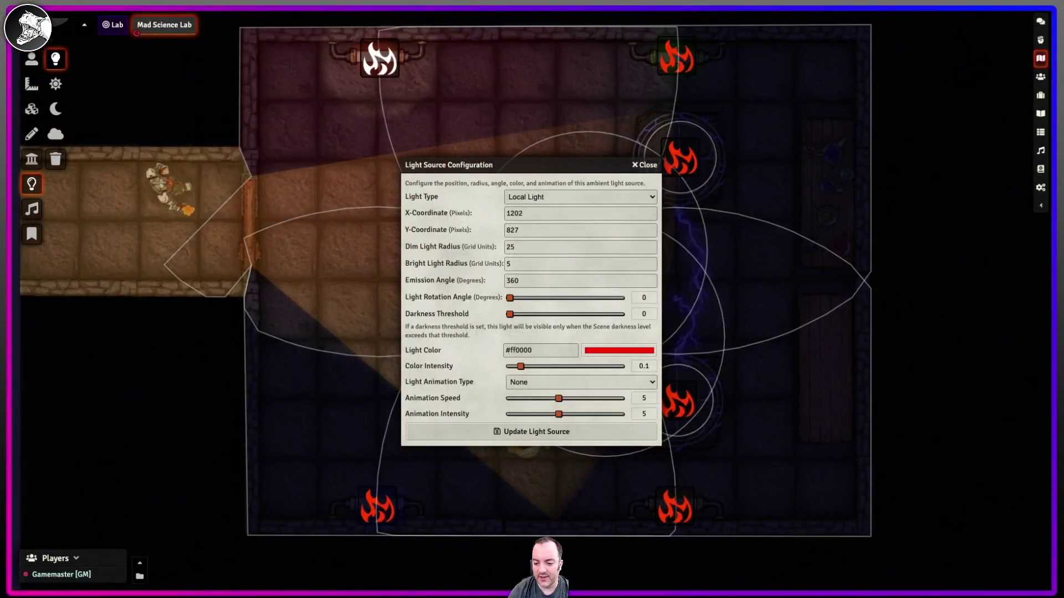
mouse_move(526, 366)
mouse_down()
mouse_move(565, 366)
mouse_move(537, 366)
mouse_up()
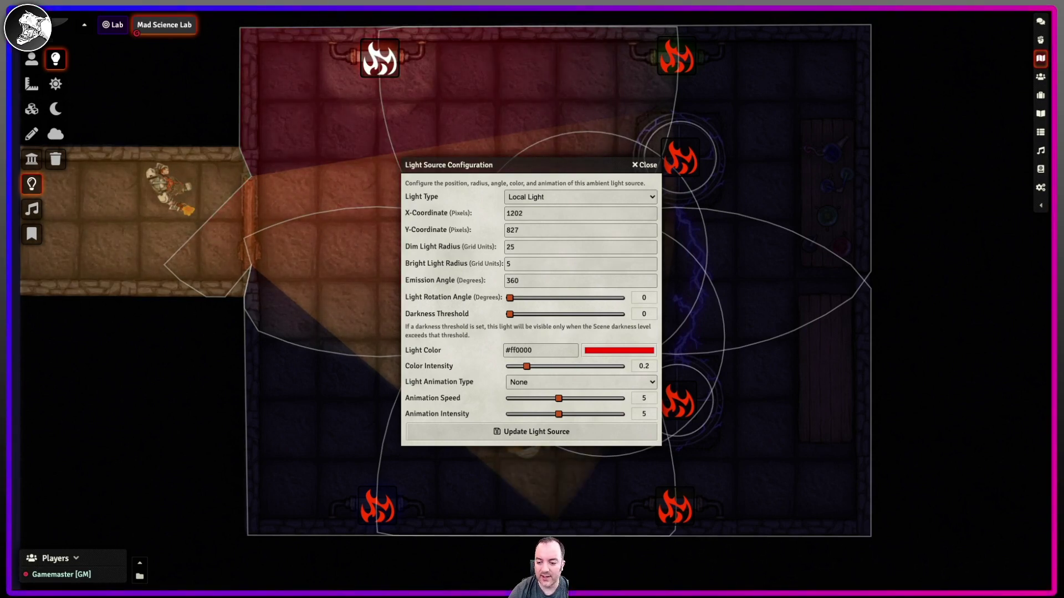
mouse_move(527, 366)
mouse_down()
mouse_move(543, 367)
mouse_move(532, 366)
mouse_up()
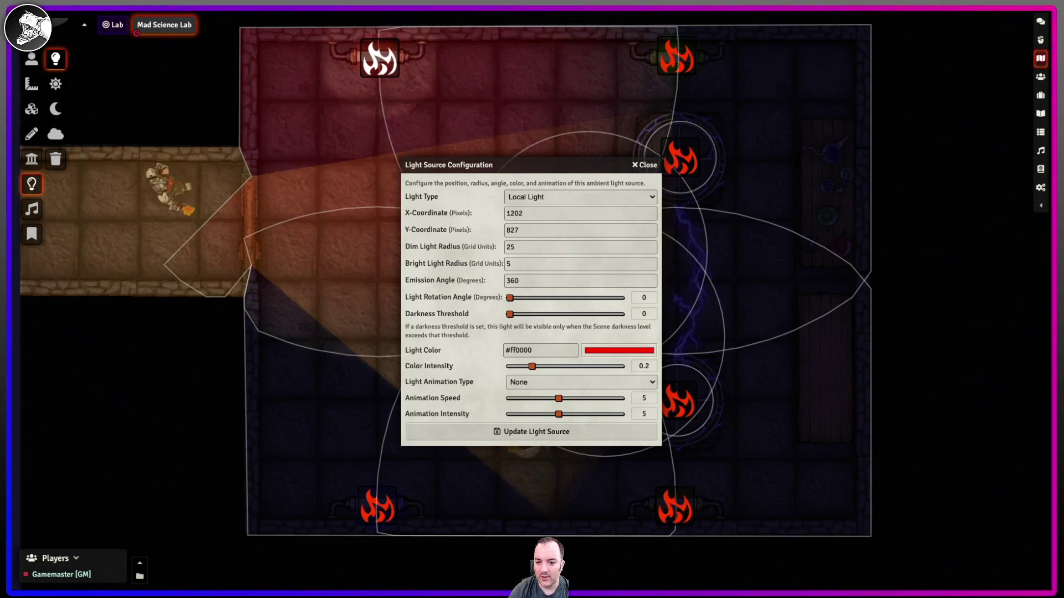
key(Escape)
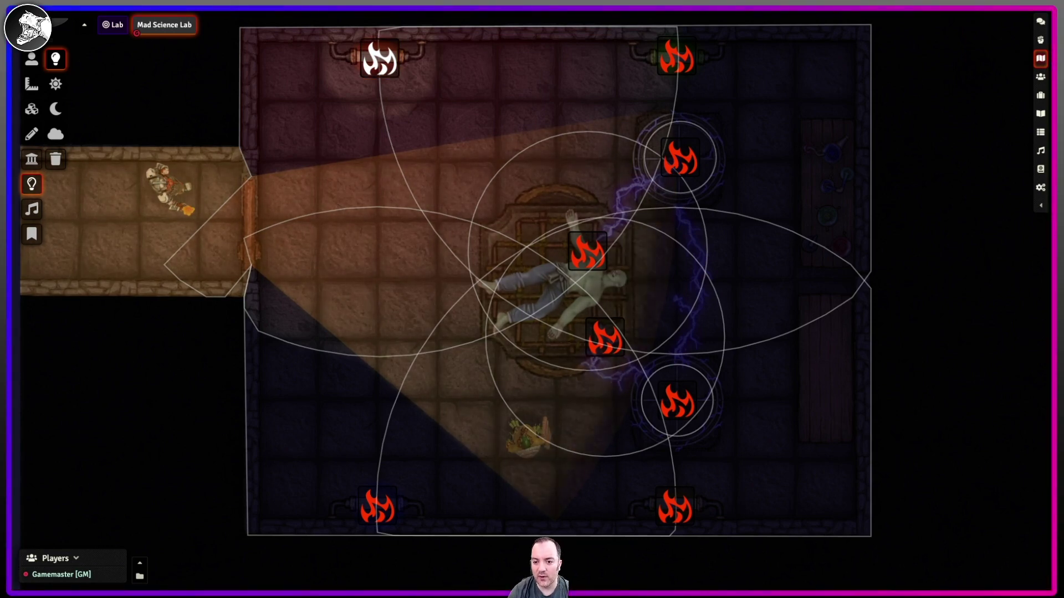
Step: Turn on the green, yellow and blue lamp lights and the upper light over the figure on the table
right_click(676, 56)
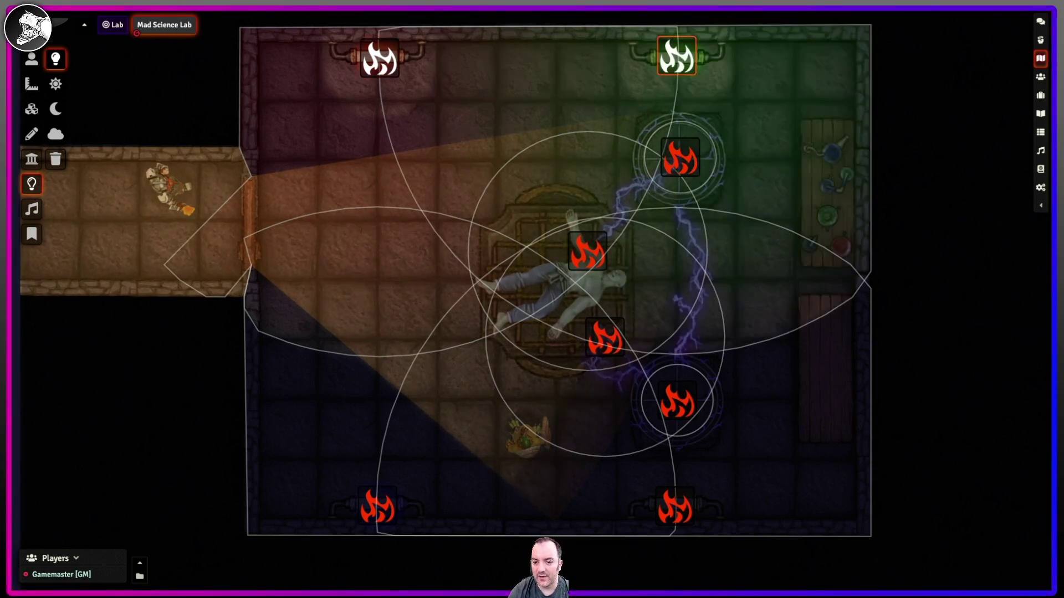
right_click(675, 507)
right_click(377, 505)
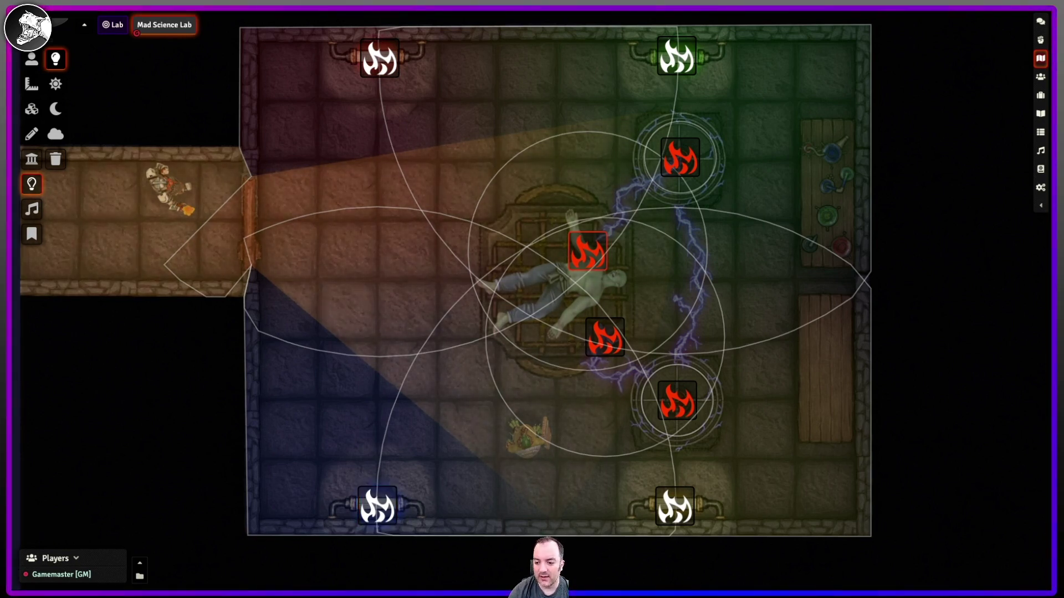
right_click(587, 250)
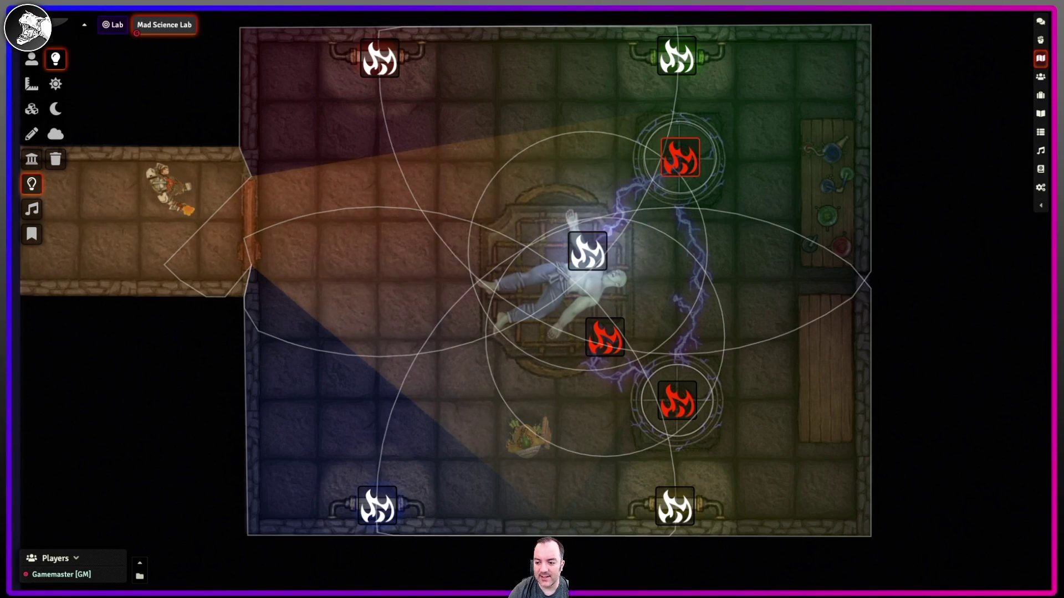
Step: Set the animation speed of the upper blue torch light over the table to 1 and update the light source
double_click(588, 250)
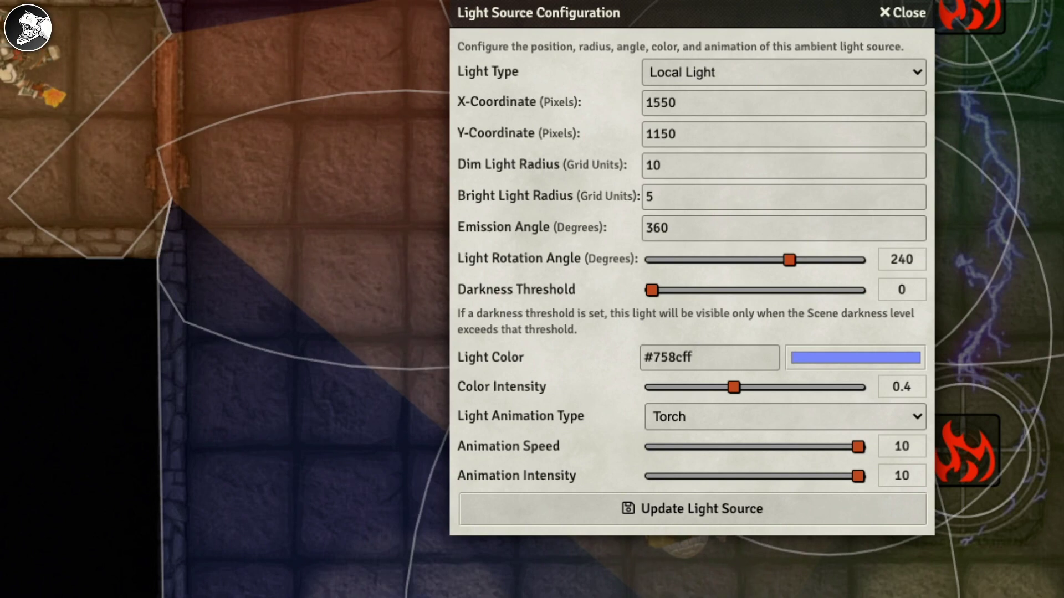
drag(538, 12, 1032, 0)
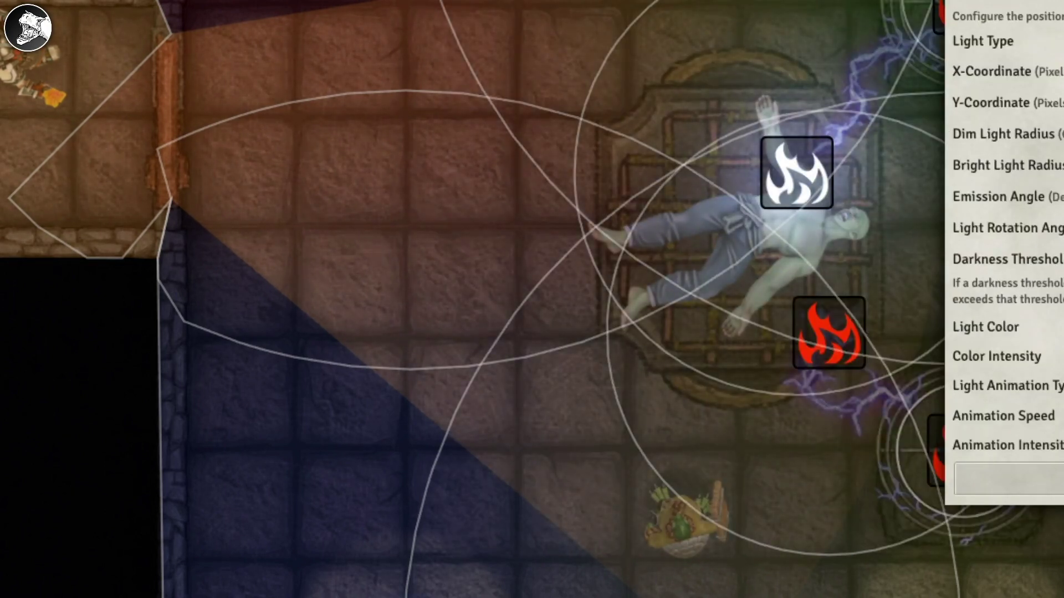
drag(1033, 0, 227, 0)
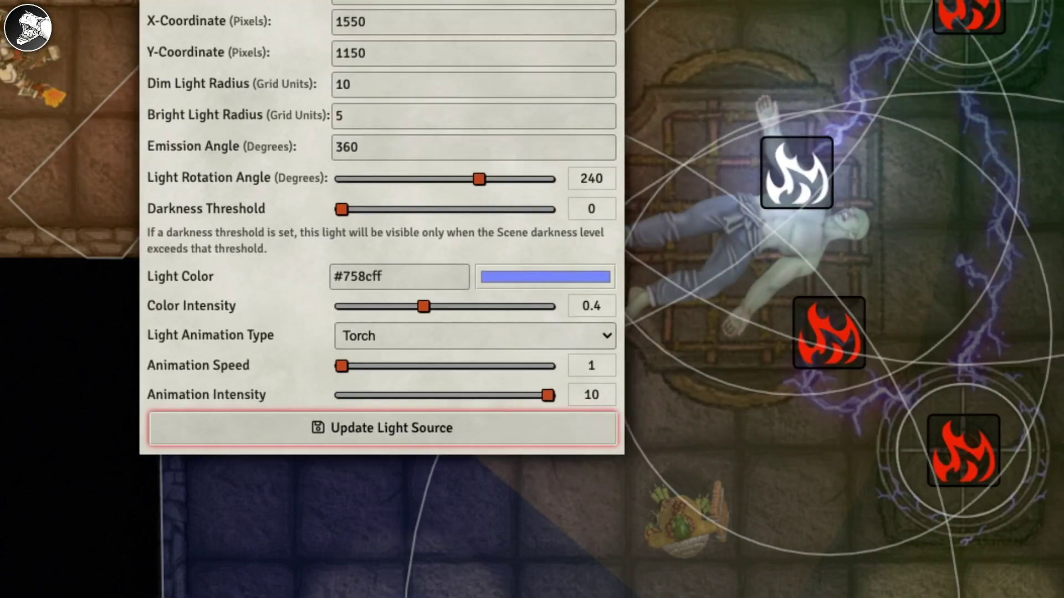
click(382, 428)
Step: Set the upper table light's animation speed to 10, update it, and turn on the lower light over the table
click(796, 173)
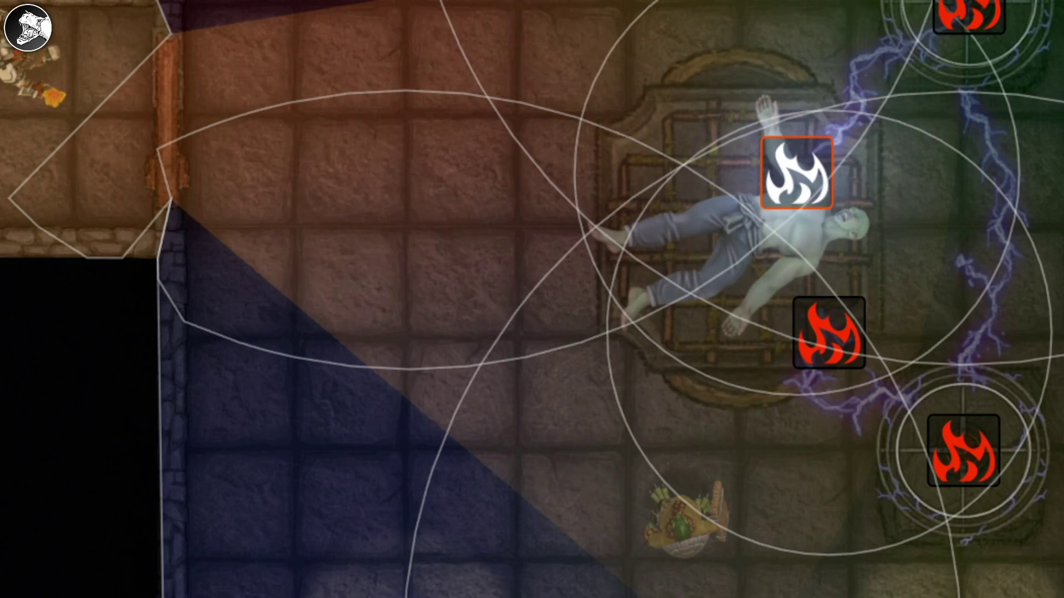
double_click(796, 172)
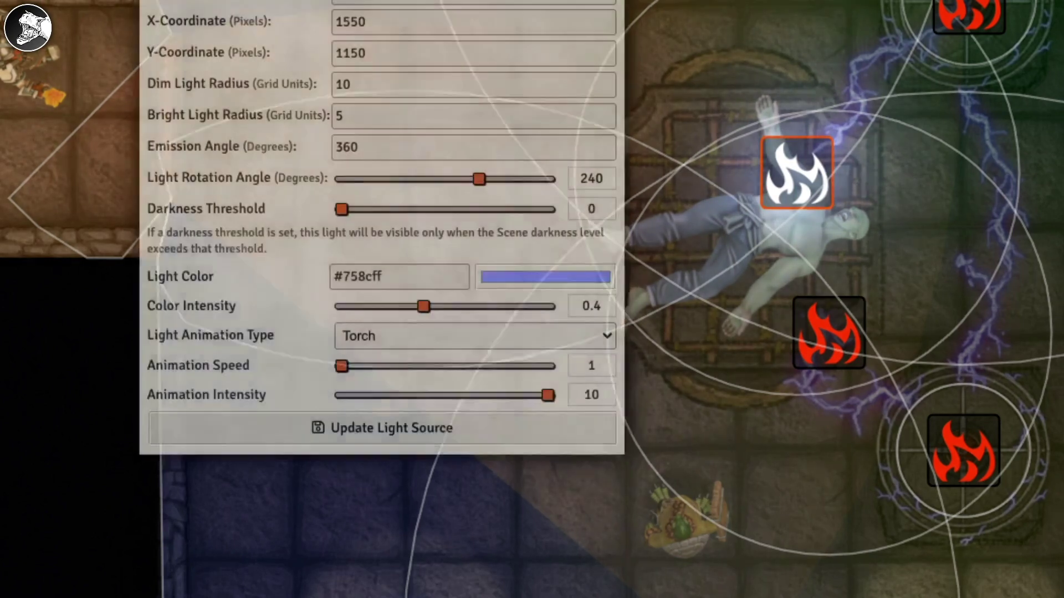
drag(342, 366, 548, 366)
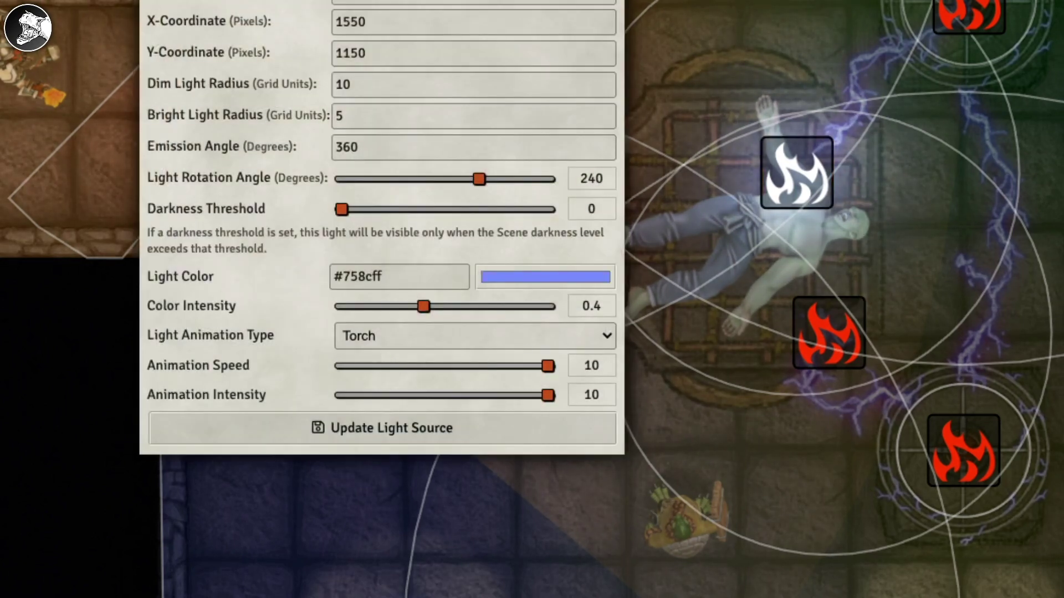
click(382, 427)
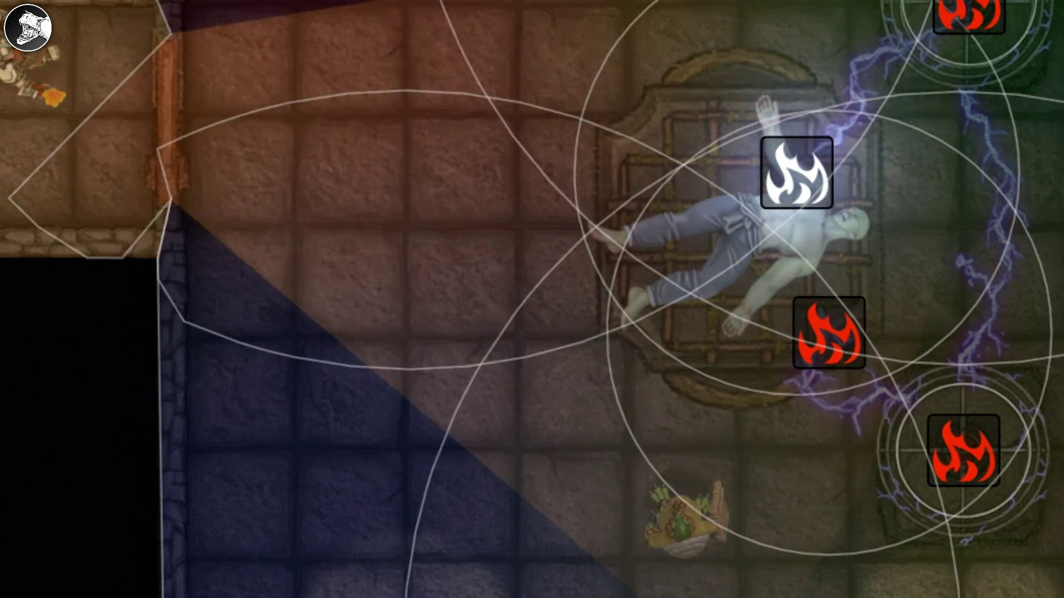
right_click(829, 333)
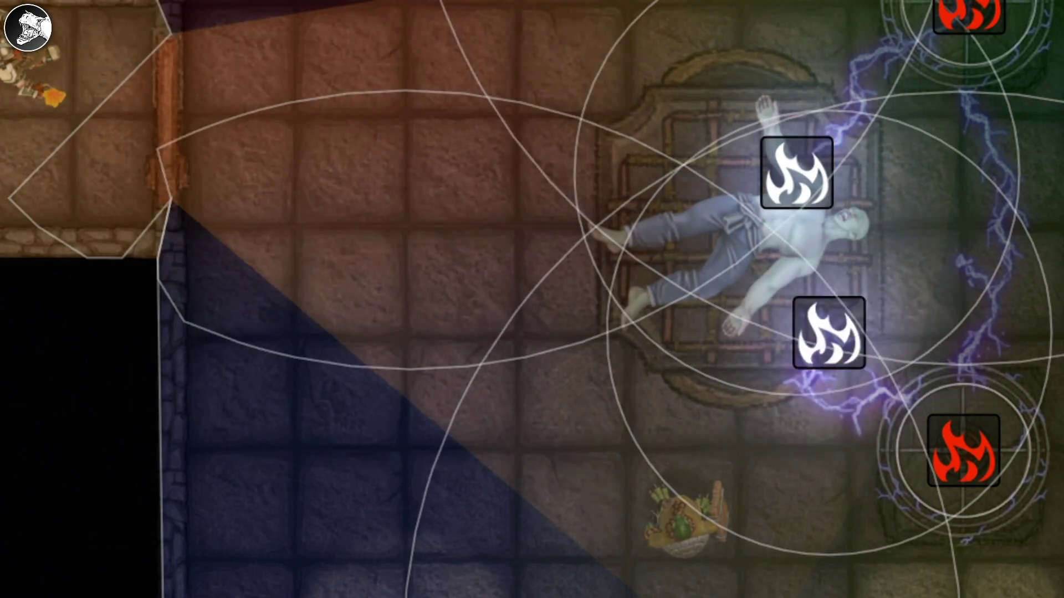
Step: Turn on the light on the upper electric coil and open its light source configuration
drag(829, 332, 521, 507)
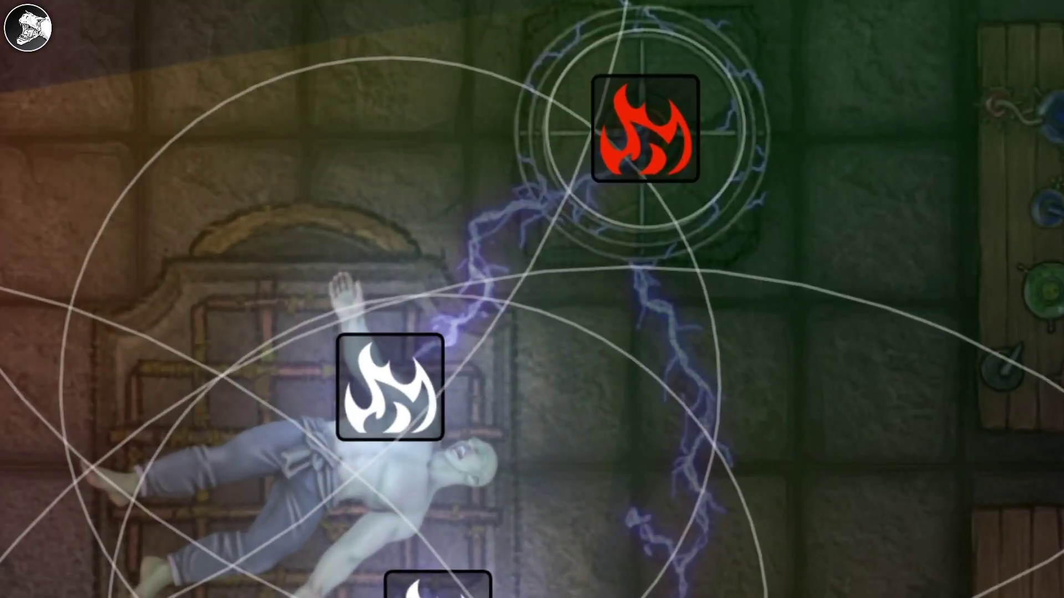
right_click(645, 129)
double_click(645, 129)
drag(720, 12, 115, 6)
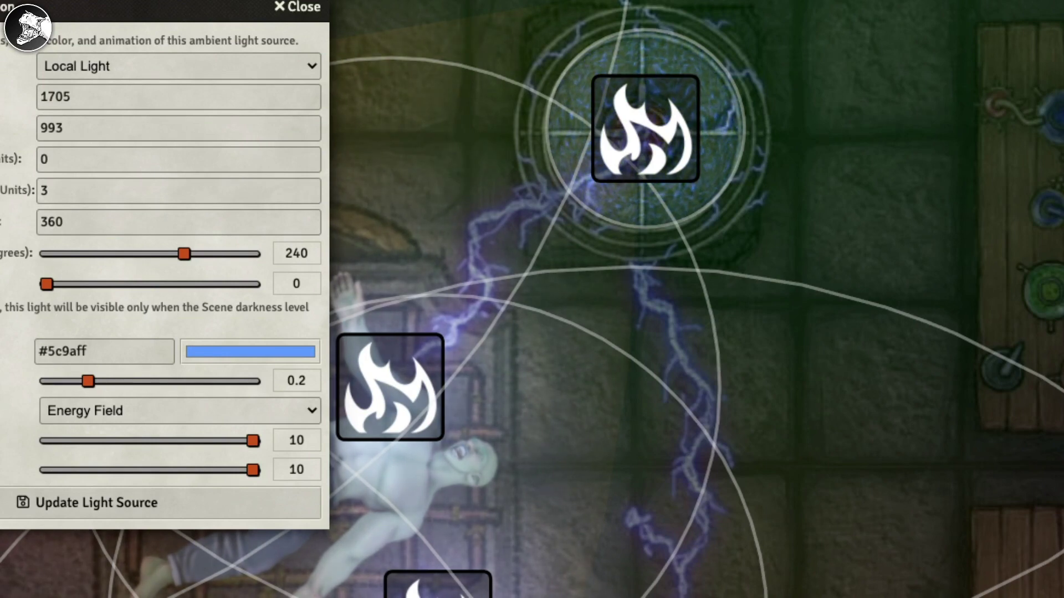
Step: Set the upper coil light's bright radius to 10 and its color intensity to 0.15
double_click(44, 190)
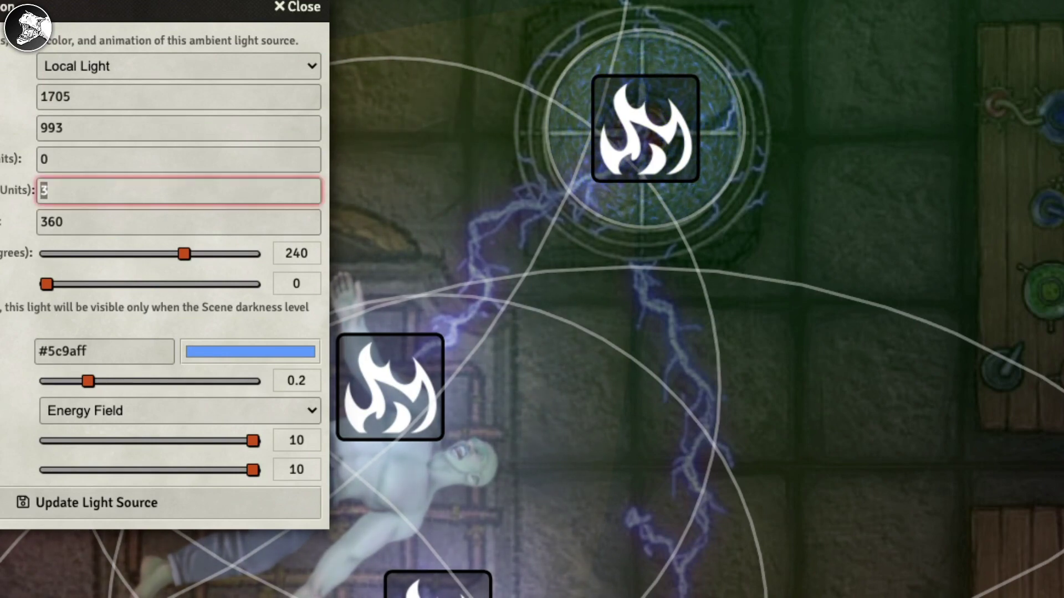
text(10)
key(shift+Tab)
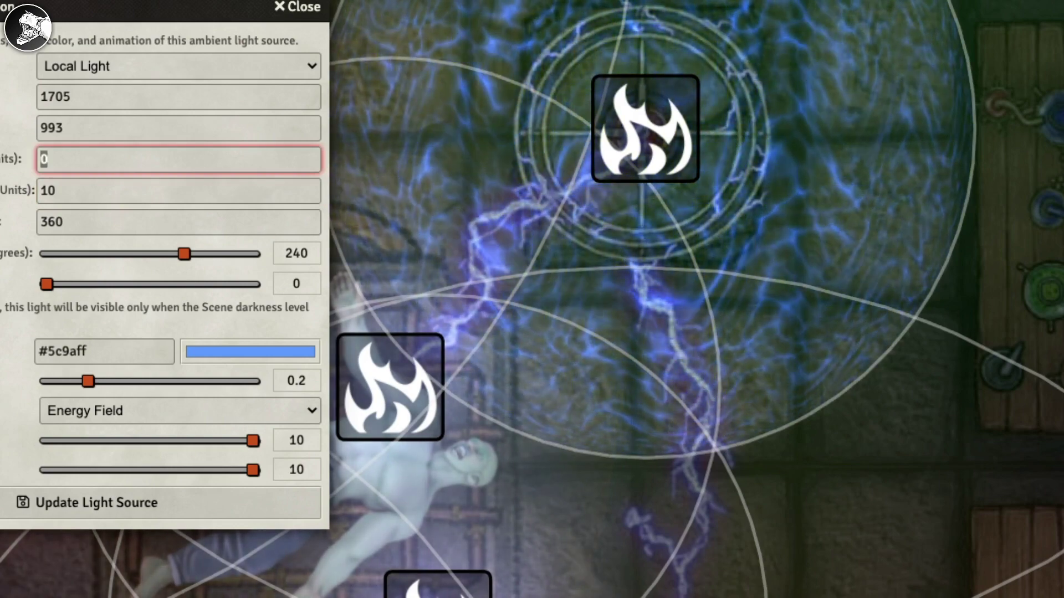
drag(88, 381, 159, 381)
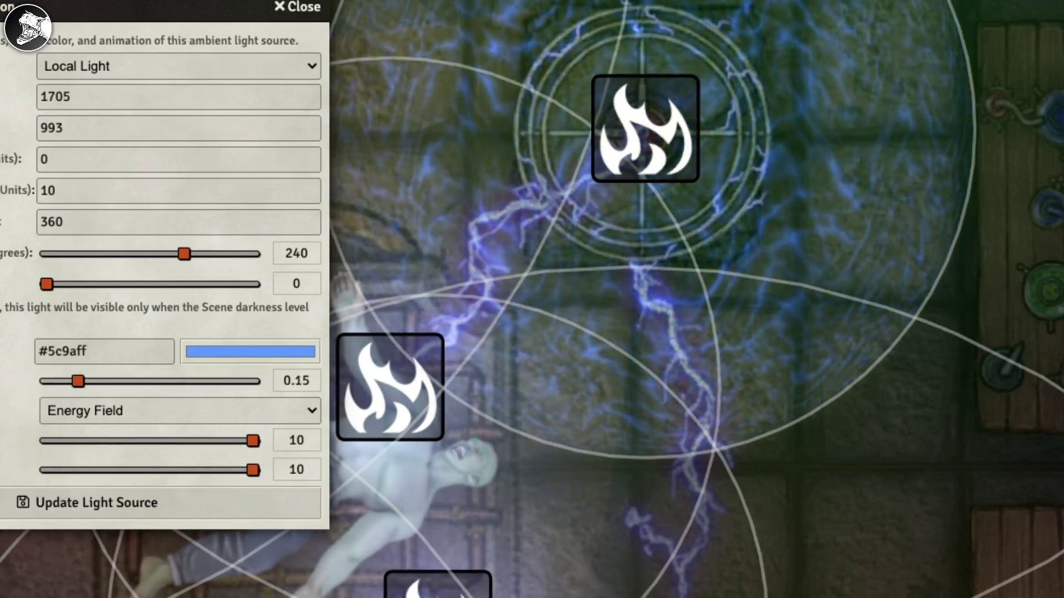
Step: Preview other animation types on the upper coil light, including Roiling Mass (Darkness), Hexa Dome, Sunburst and Chroma, and return to Energy Field
click(180, 410)
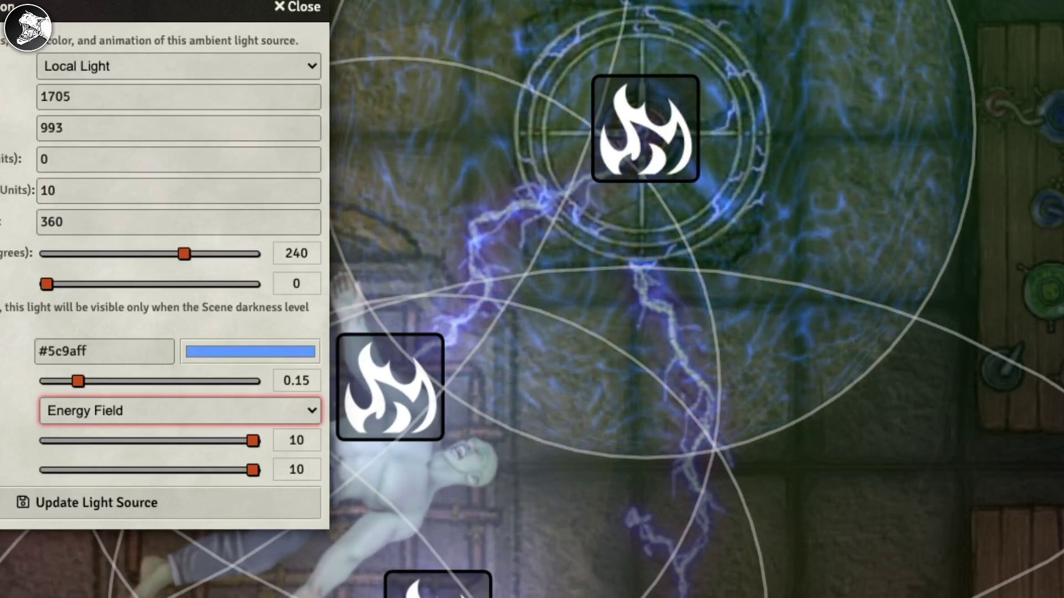
key(Down)
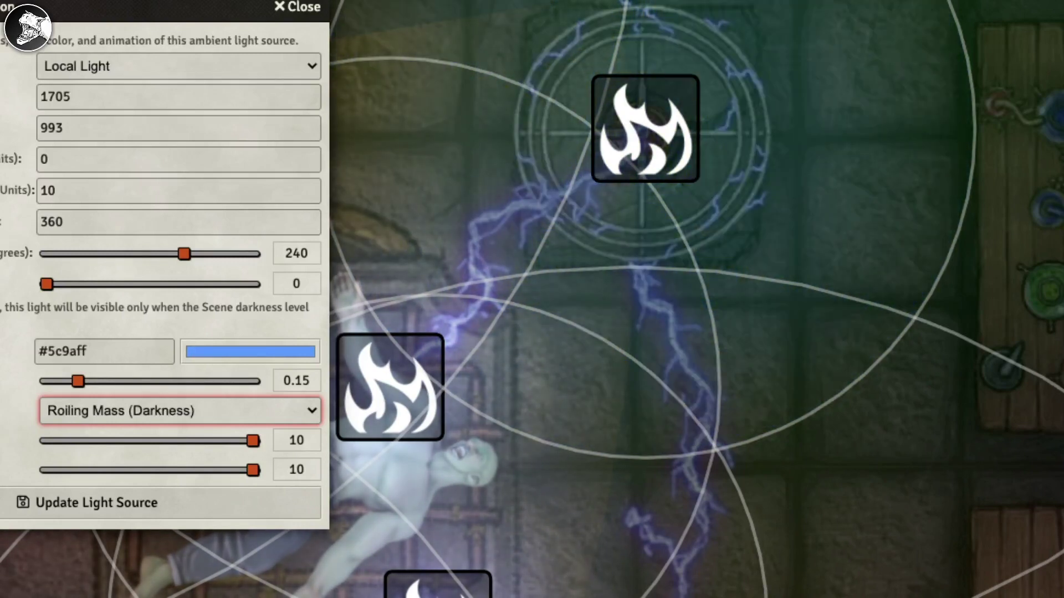
key(Up)
key(Up)
key(Up)
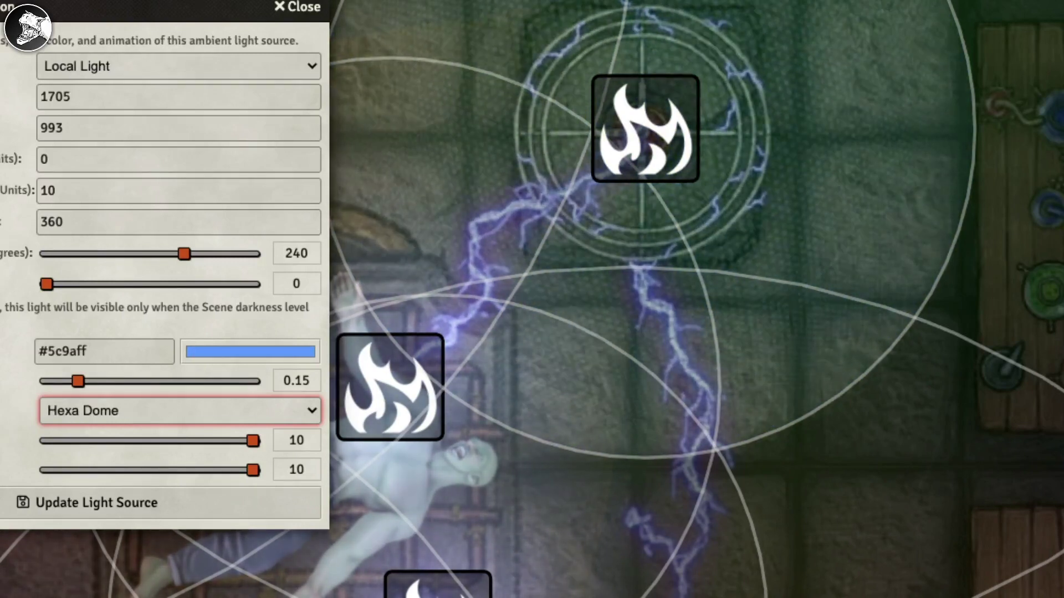
key(Up)
key(Up)
key(Up)
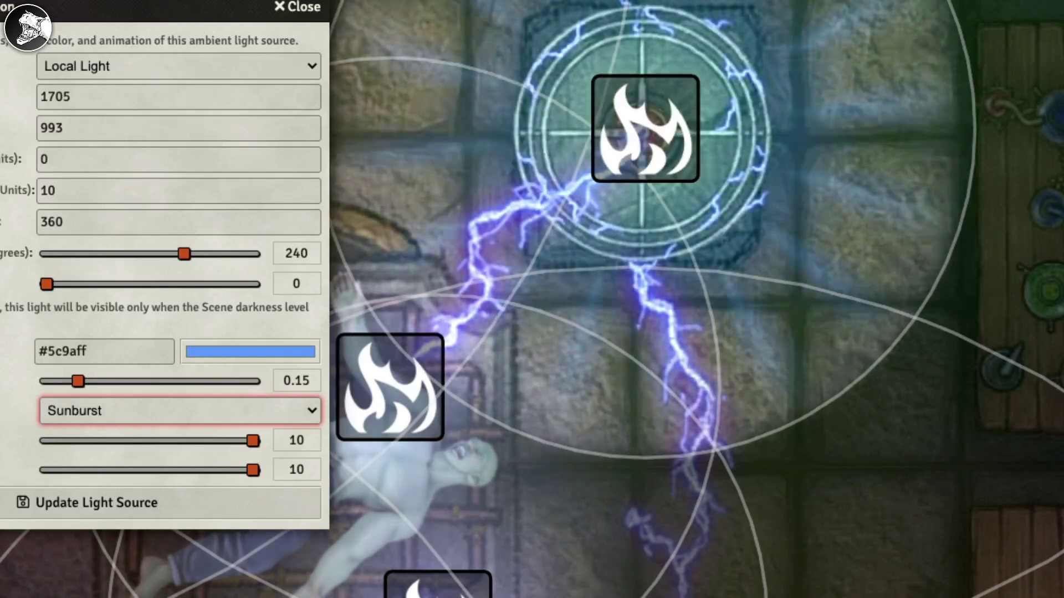
key(Up)
key(Up)
key(Up)
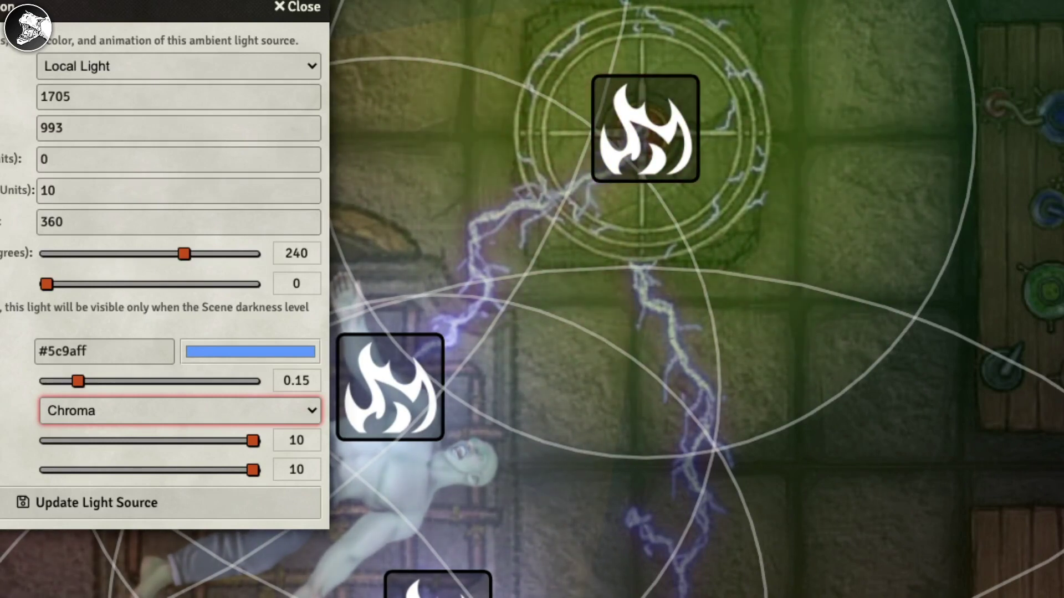
click(178, 411)
Step: Set the upper coil light's bright radius to 3 and update the light source
double_click(48, 190)
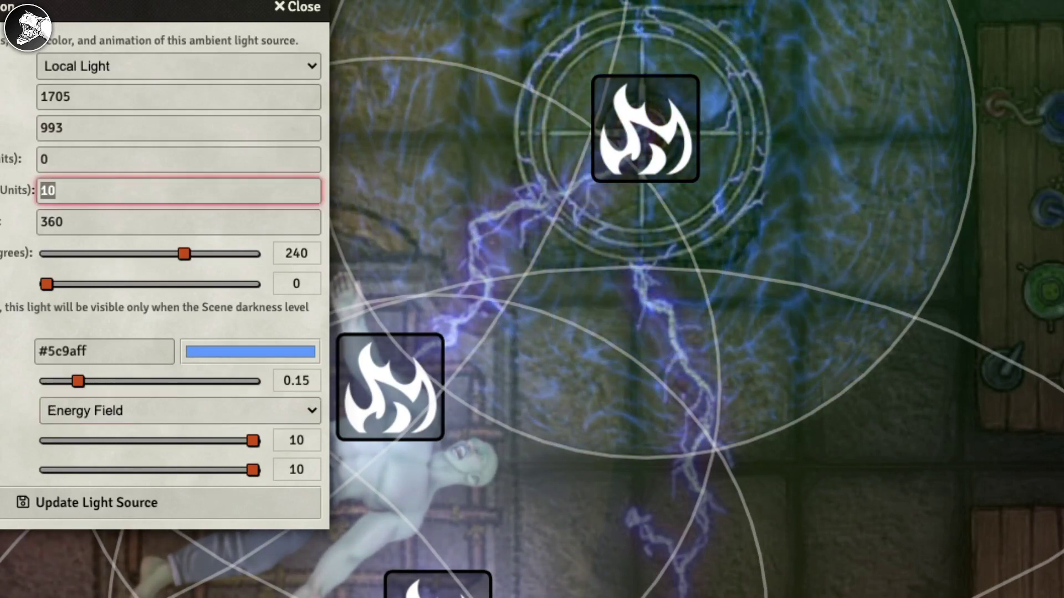
text(3)
key(shift+Tab)
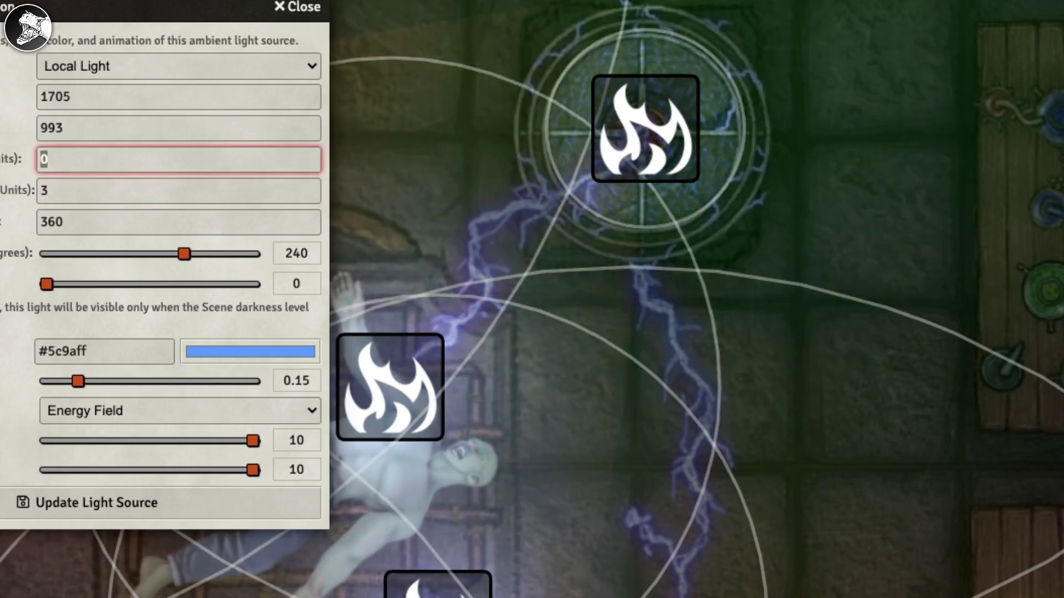
click(160, 502)
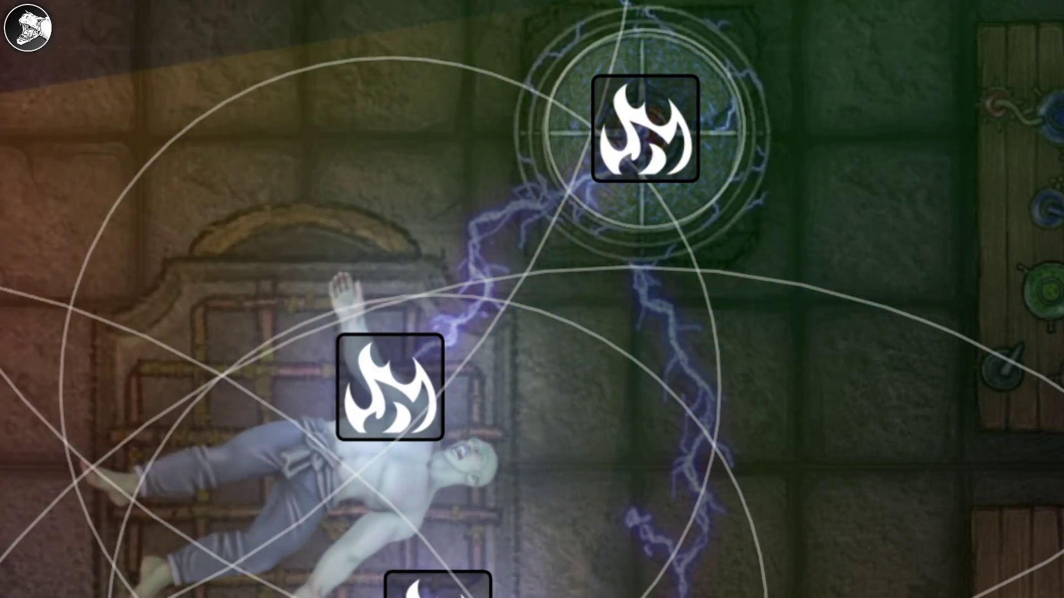
Step: Turn on the light on the lower electric coil
scroll(531, 299, down, 4)
drag(541, 453, 522, 144)
right_click(629, 392)
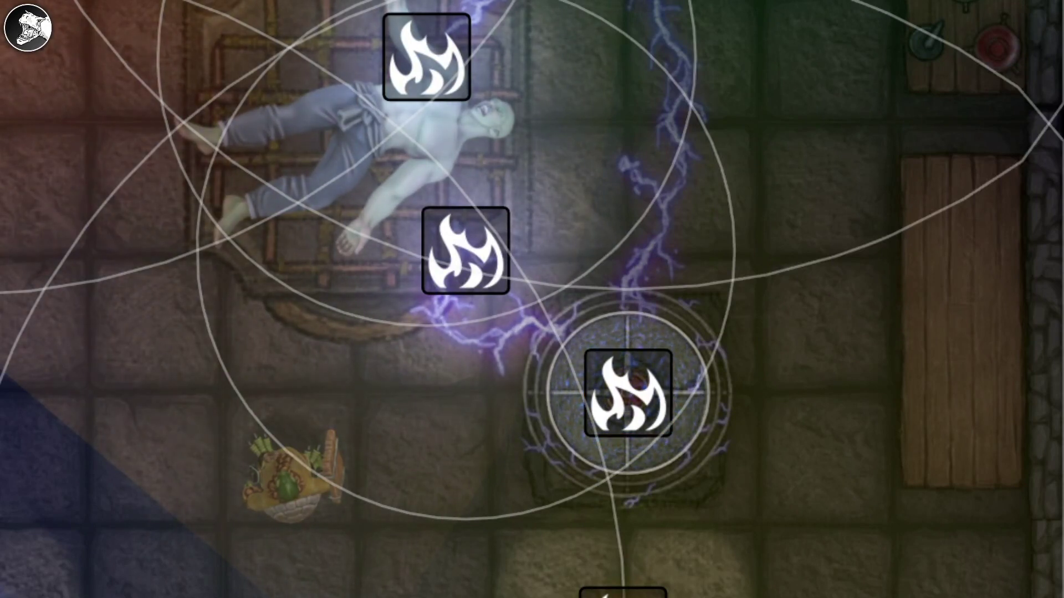
scroll(532, 299, down, 3)
drag(532, 299, 705, 397)
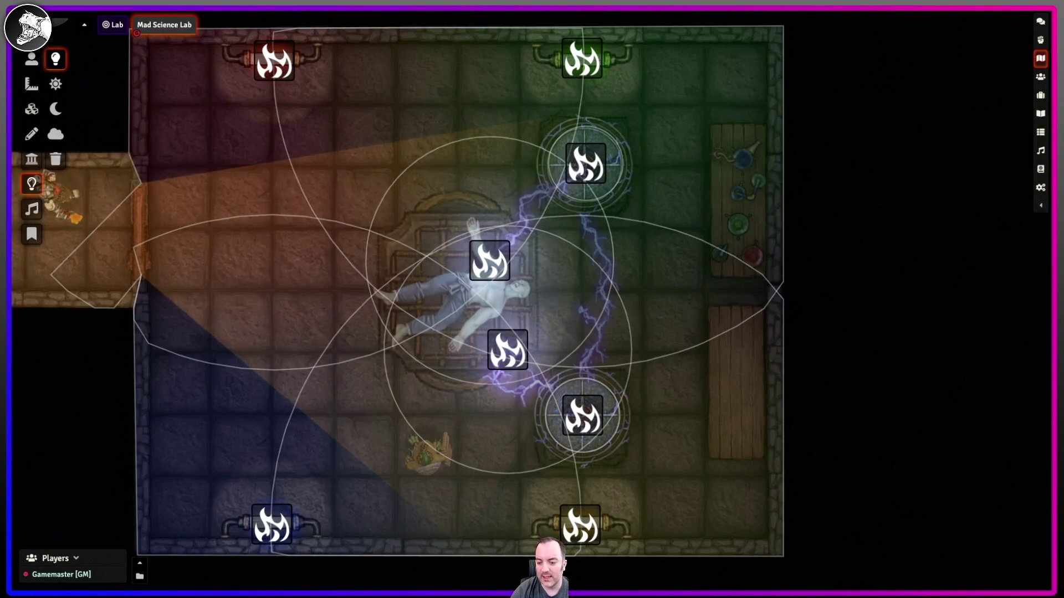
drag(531, 299, 609, 297)
Step: Switch to the token controls and move the creature token below the table four squares west to the room's west wall
click(31, 59)
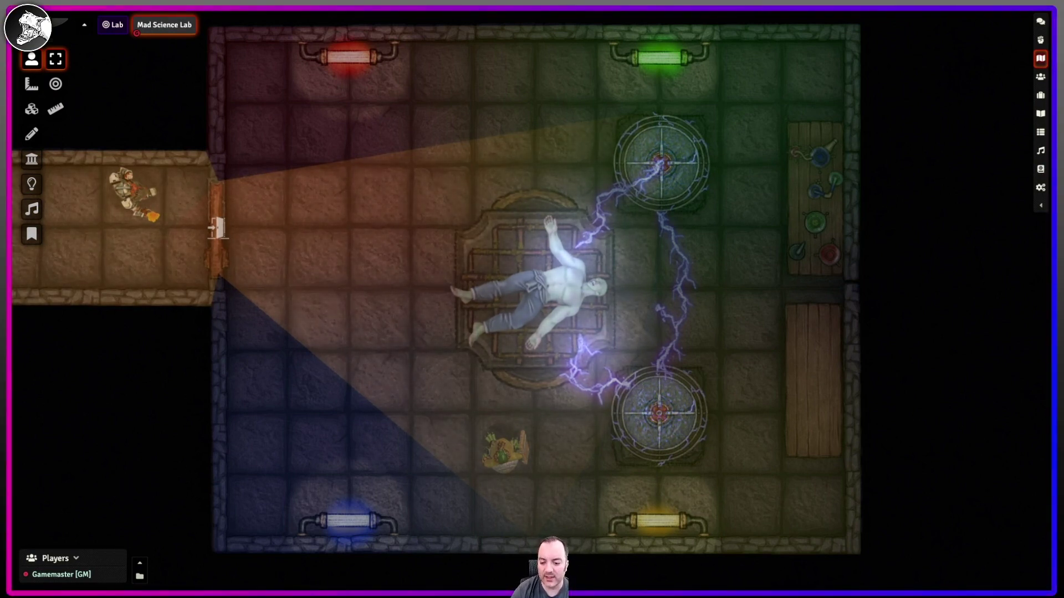
click(502, 446)
key(Left)
key(Left)
key(Left)
drag(319, 444, 257, 444)
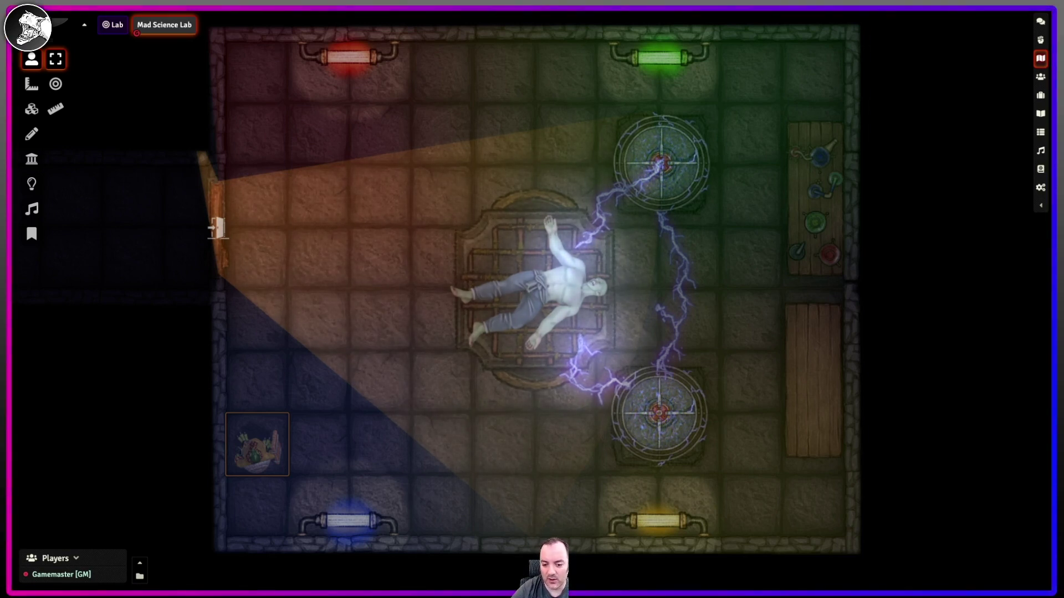
Step: Walk the creature token five squares east towards the lower coil, then one square north and two west to the table's southwest corner
key(Right)
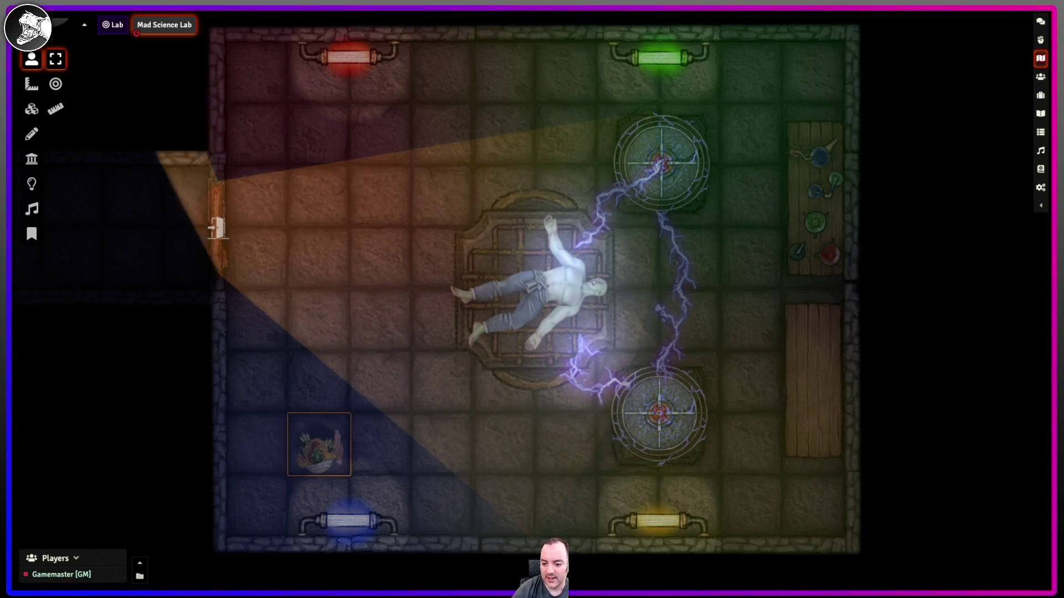
key(Right)
key(Right)
key(Right)
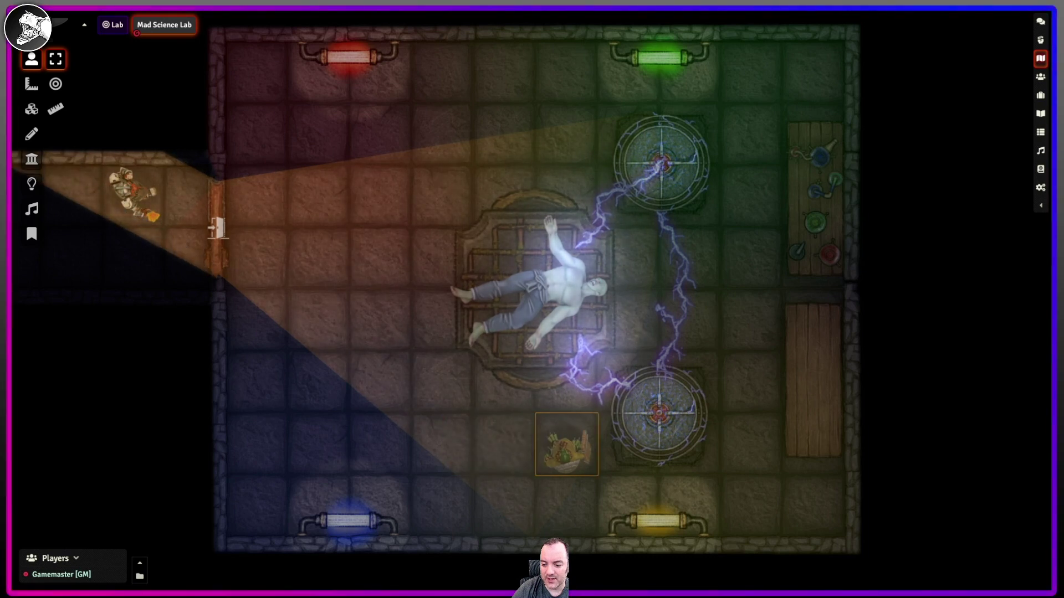
key(Up)
key(Left)
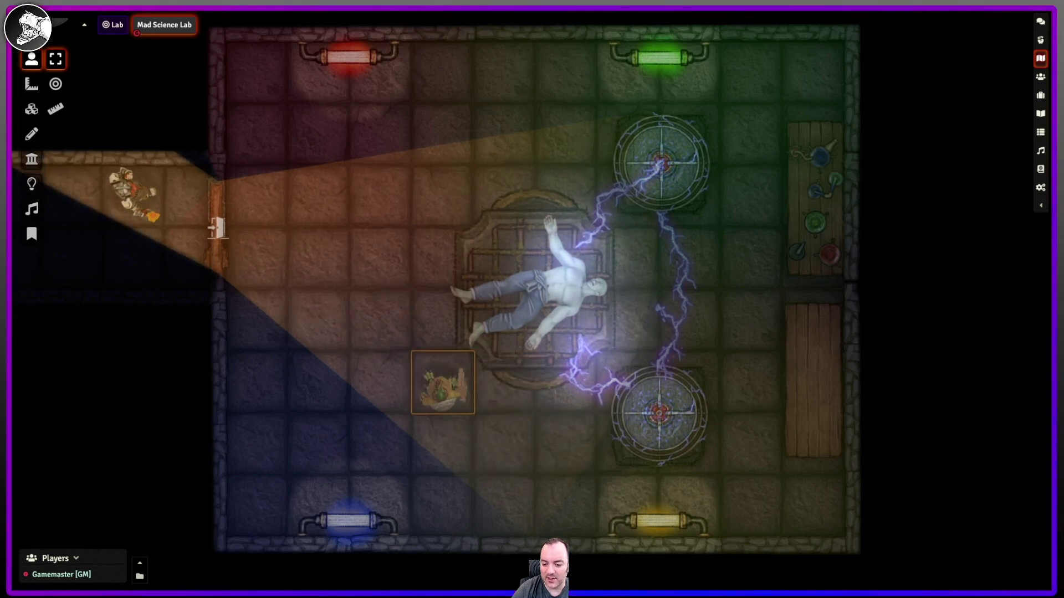
Step: Move the creature token north past the figure's feet and around to the table's north side, beside the figure's raised hand
key(Up)
key(Up)
key(Up)
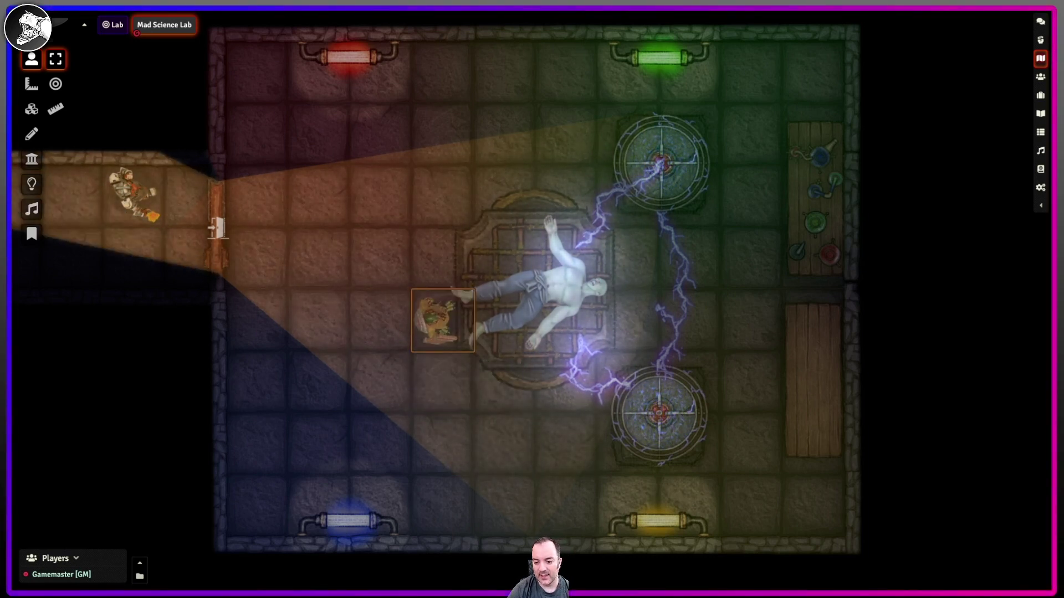
key(Right)
key(Up)
key(Right)
key(Down)
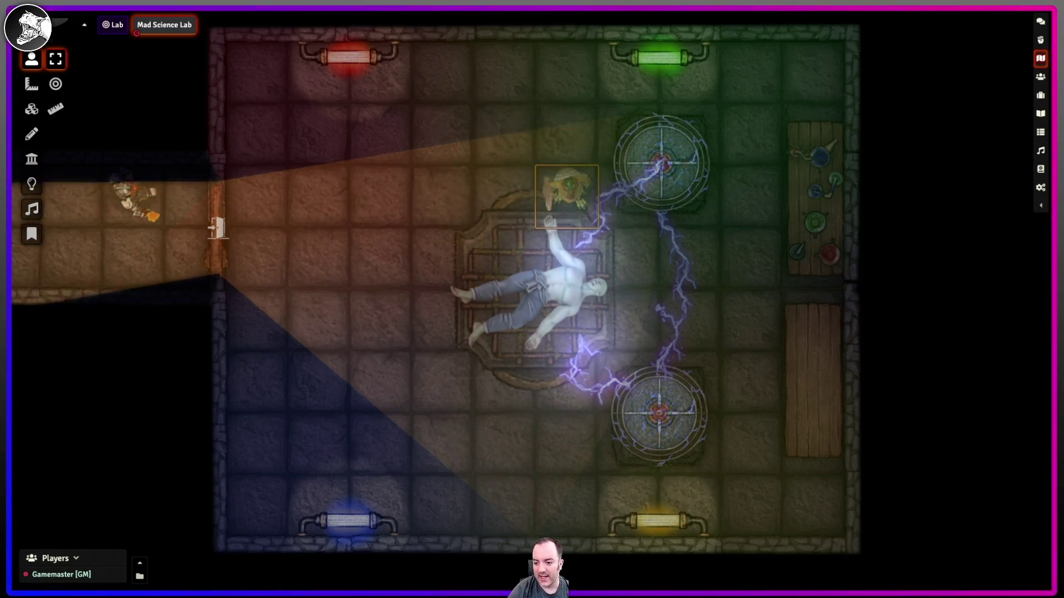
Step: Move the creature token one square west along the table's north side and rotate it in place
key(Up)
key(Left)
key(Down)
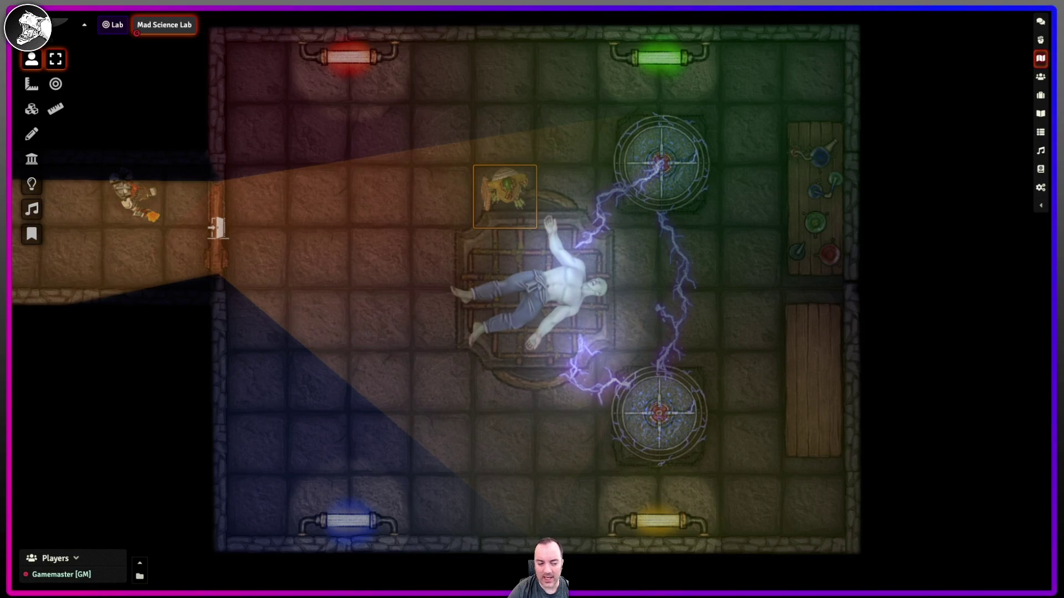
key(shift+Left)
key(shift+Right)
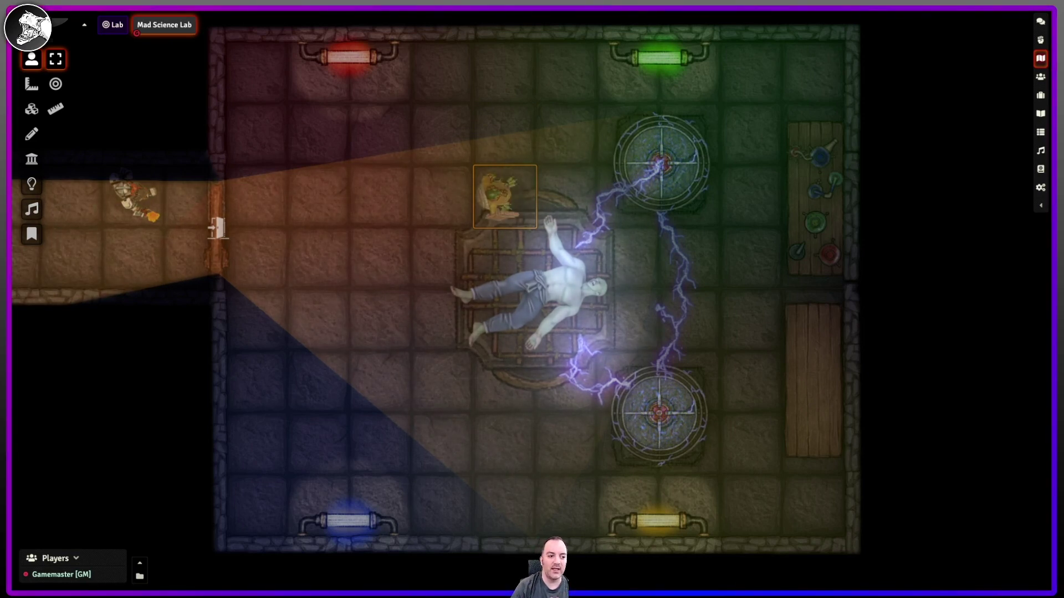